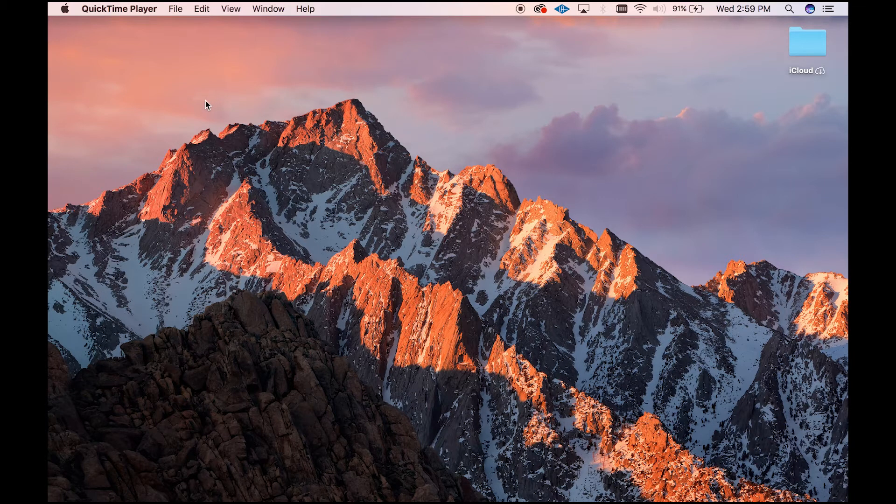
# - Launch Pro Tools and choose to create a blank session, expanding its session parameters
pyautogui.moveTo(49, 144)
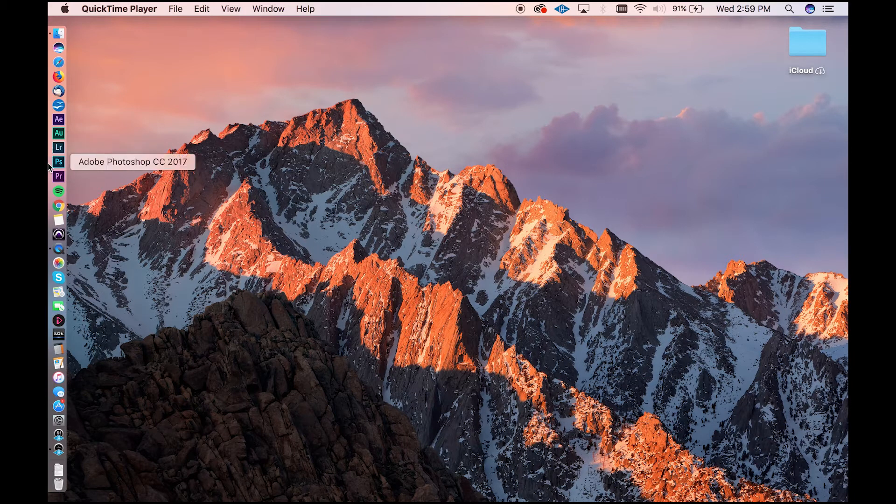
pyautogui.click(56, 236)
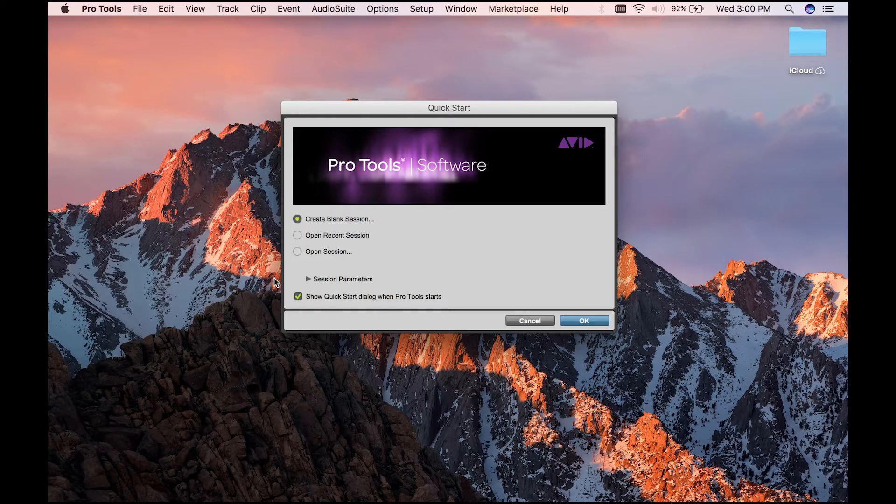
pyautogui.click(297, 236)
pyautogui.click(298, 252)
pyautogui.click(298, 297)
pyautogui.click(330, 219)
pyautogui.click(308, 279)
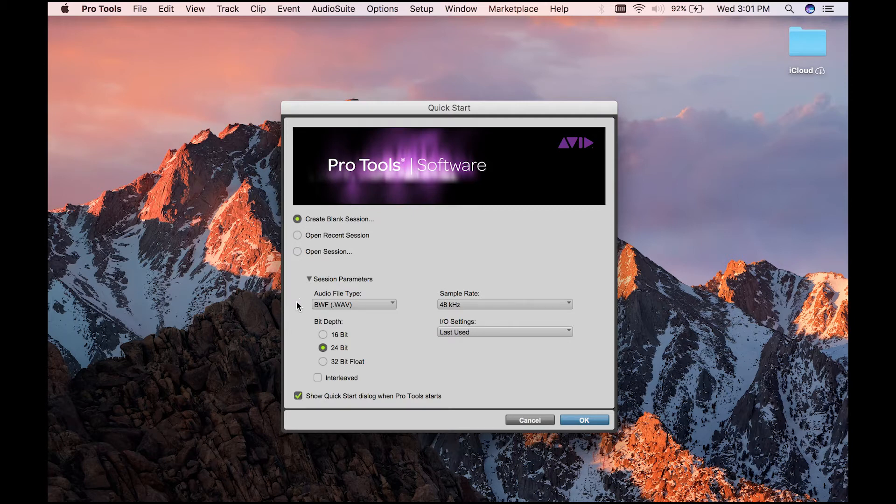
# - Choose BWF (.WAV) as the audio file type, 48 kHz as the sample rate and Last Used for the I/O settings
pyautogui.click(383, 307)
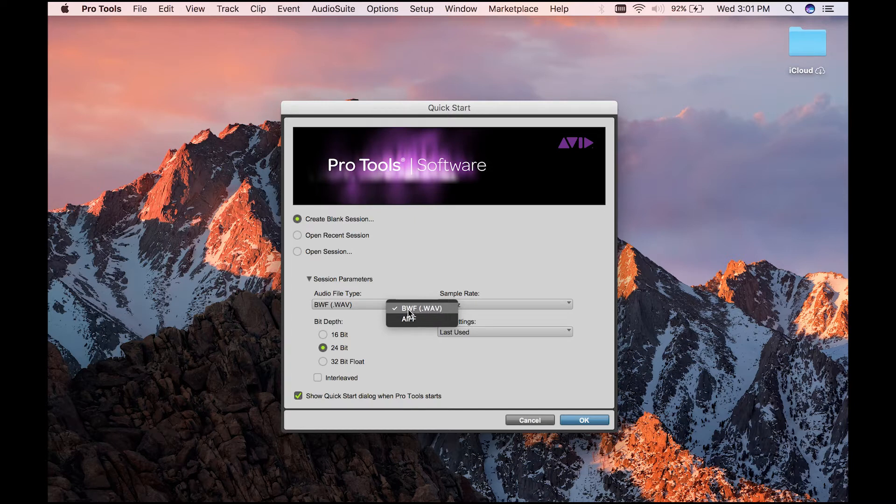
pyautogui.click(440, 311)
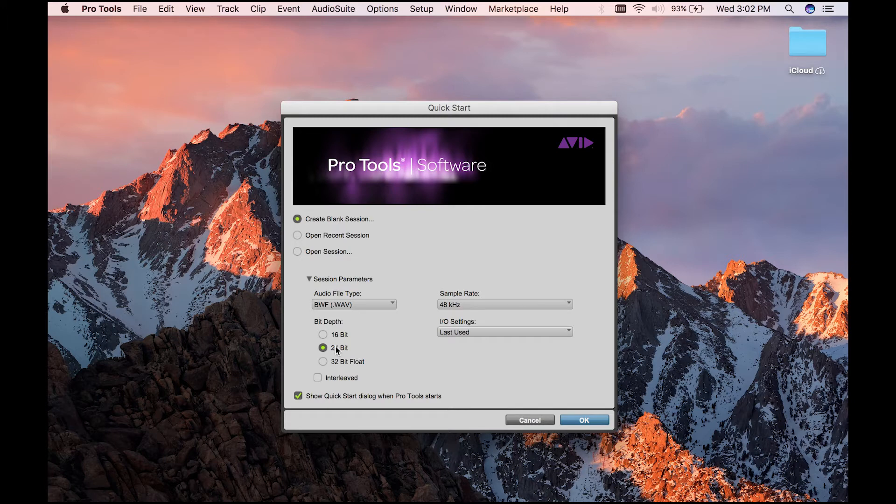
pyautogui.click(495, 304)
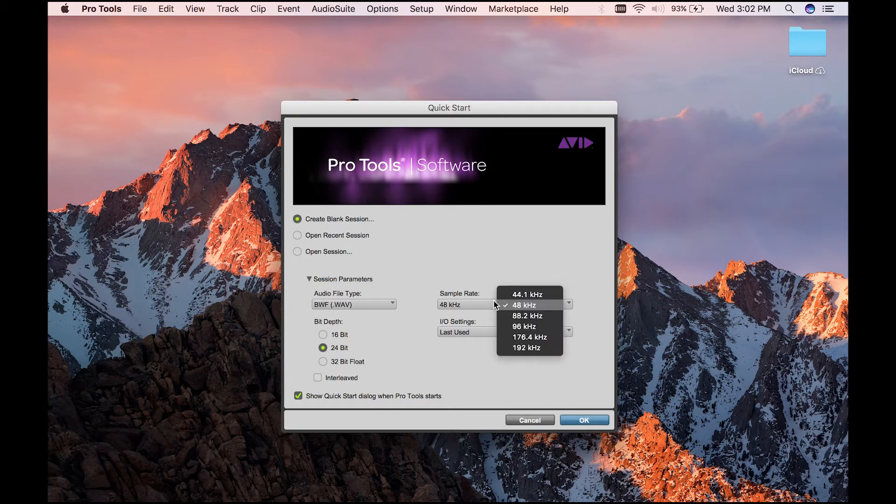
pyautogui.click(534, 307)
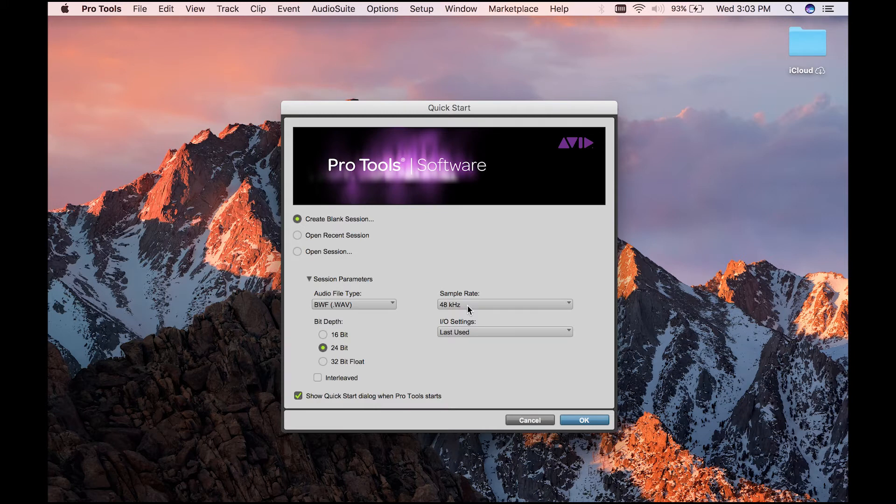
pyautogui.click(486, 332)
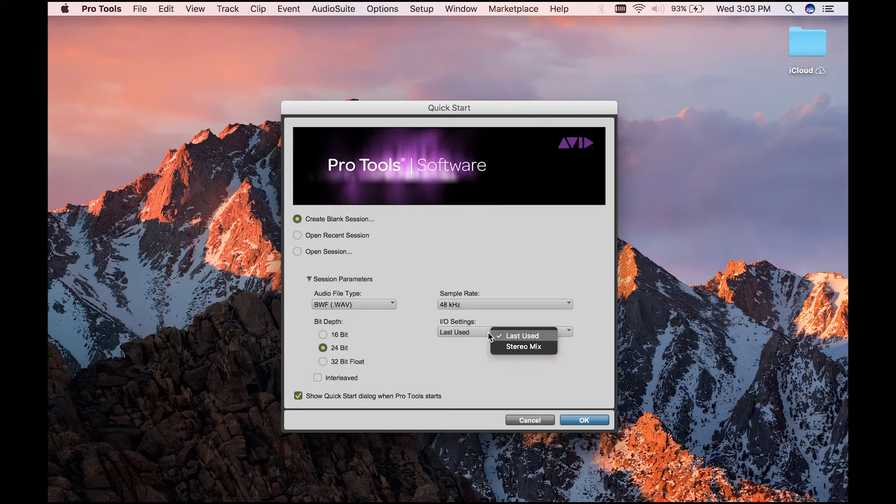
pyautogui.click(517, 336)
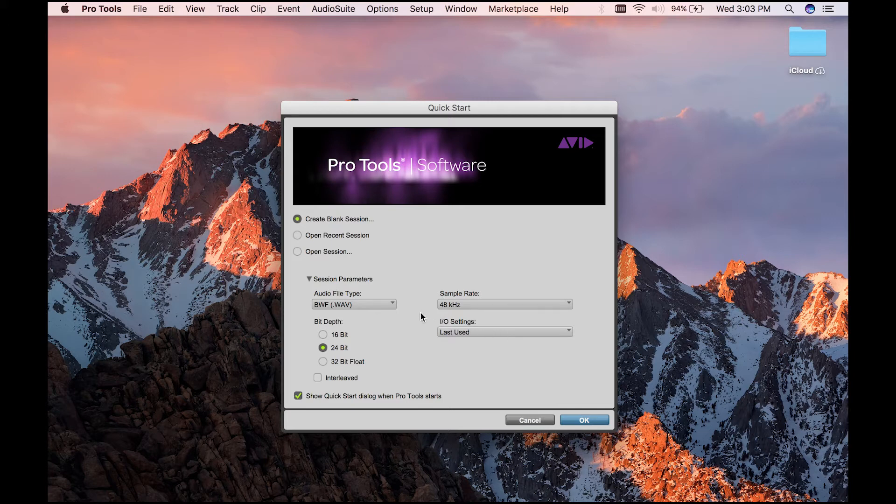
# - View the Open Recent Session and Open Session options, and return to Create Blank Session
pyautogui.click(348, 237)
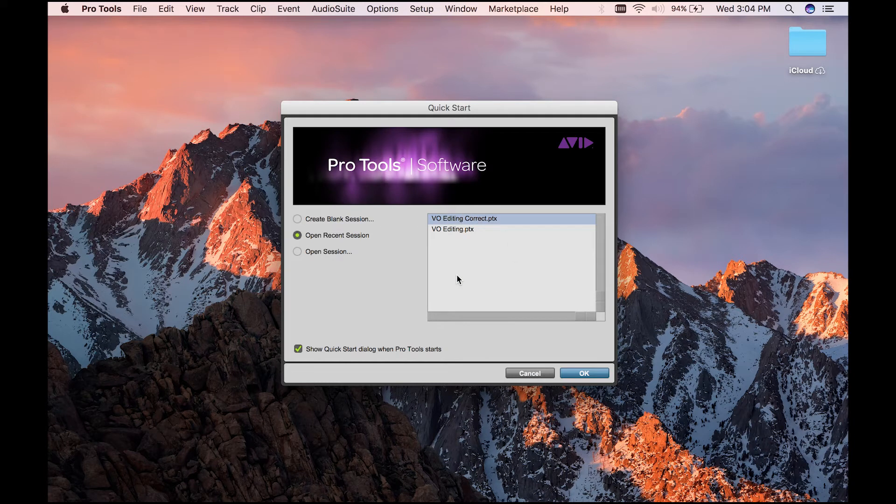
pyautogui.click(329, 251)
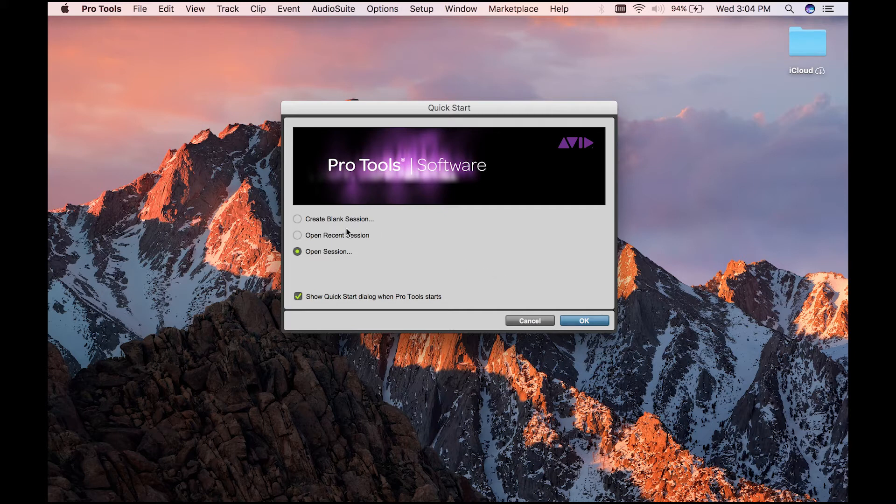
pyautogui.click(311, 218)
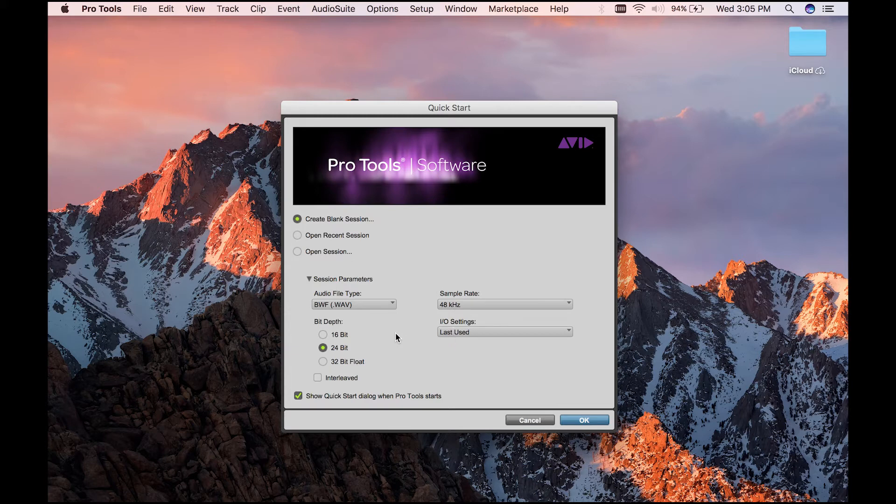
# - Create the blank session and save it on the Desktop under the name Patreon Test
pyautogui.click(309, 279)
pyautogui.click(309, 279)
pyautogui.click(584, 420)
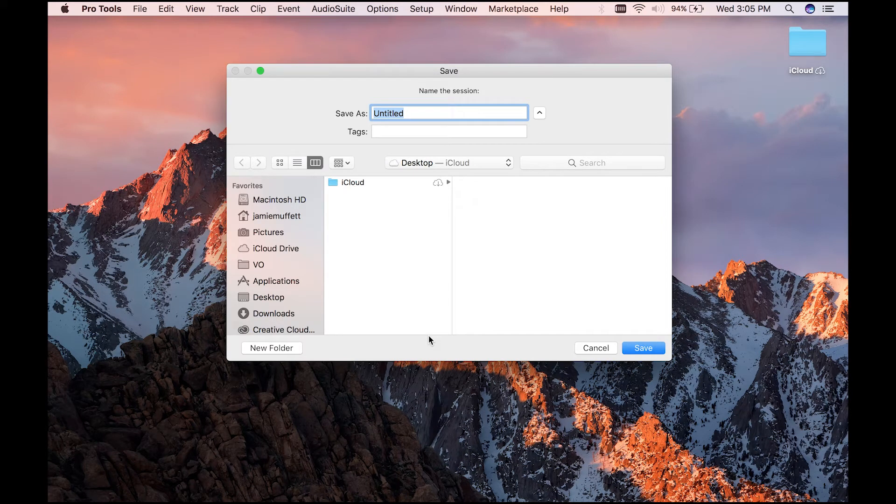
pyautogui.write('Patreon Test')
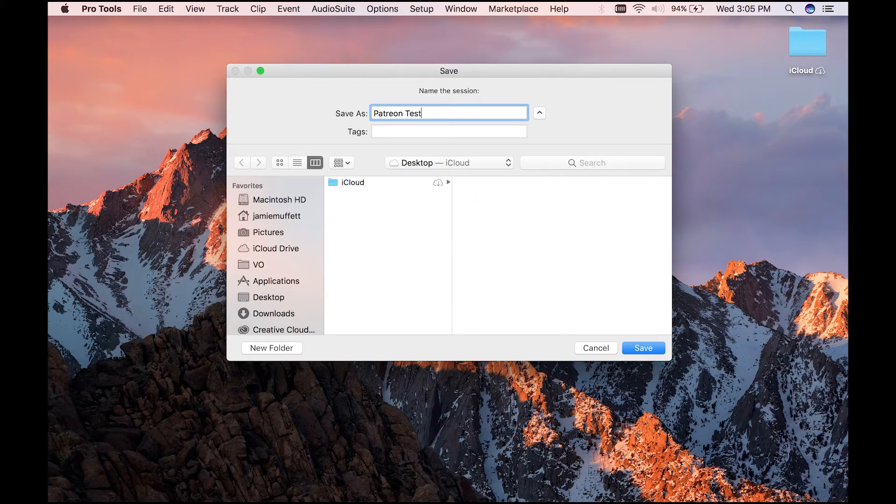
pyautogui.press('Return')
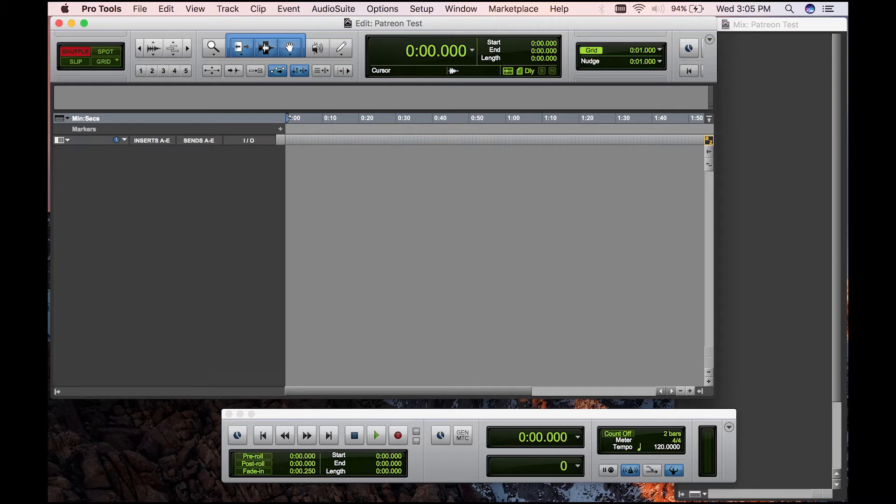
# - Enlarge the Edit window to fill the screen and shift the floating Transport window slightly toward the right
pyautogui.moveTo(714, 398); pyautogui.dragTo(846, 501)
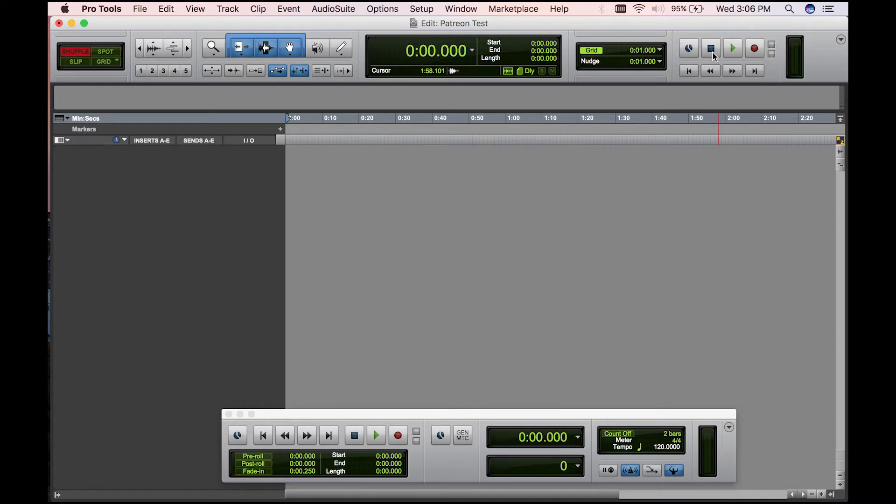
pyautogui.moveTo(495, 413); pyautogui.dragTo(543, 411)
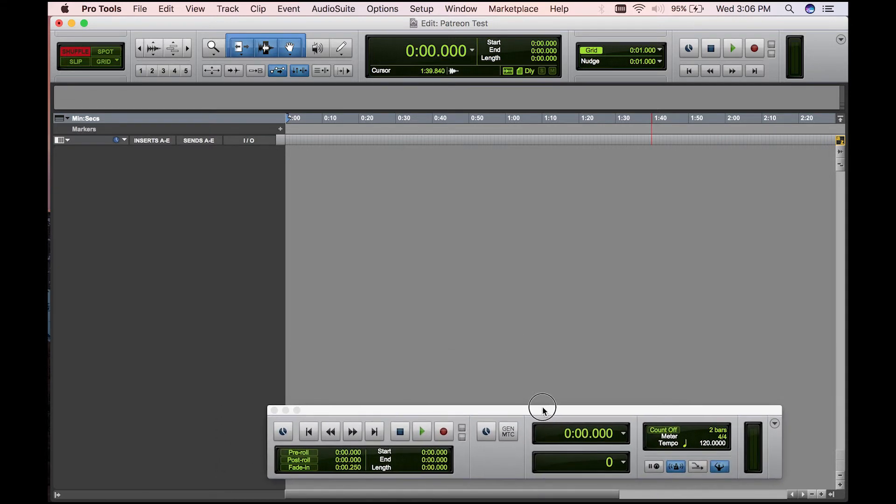
# - Turn the Expanded Transport display off and back on, and toggle pre-roll on and off
pyautogui.click(775, 424)
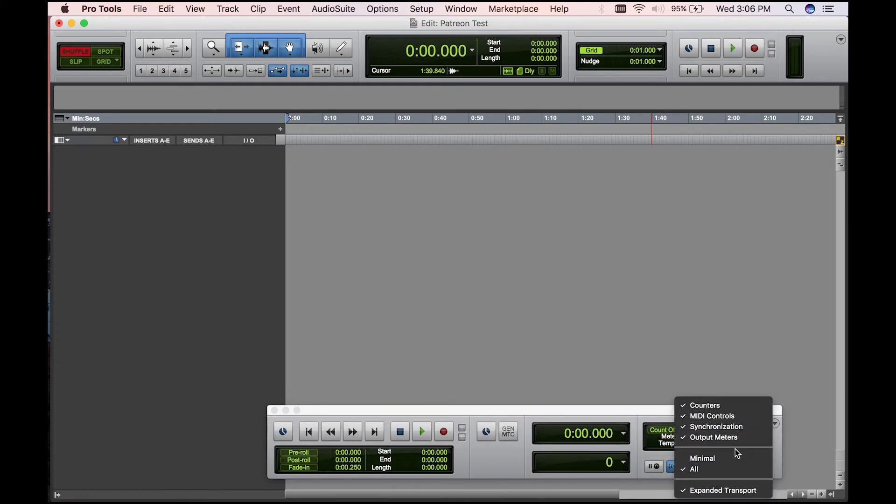
pyautogui.click(723, 490)
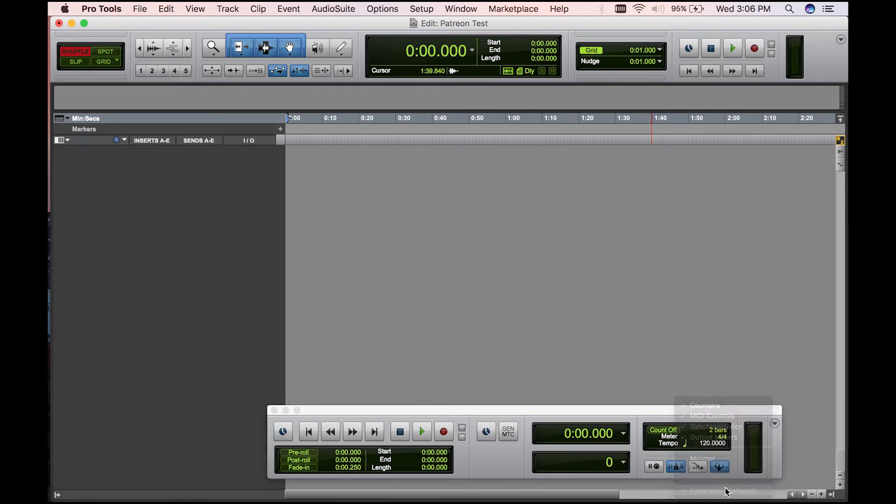
pyautogui.click(775, 425)
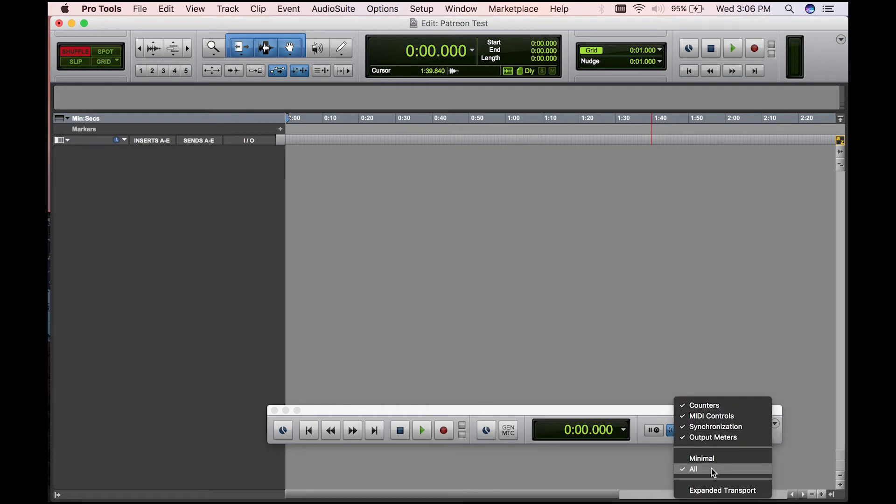
pyautogui.click(709, 491)
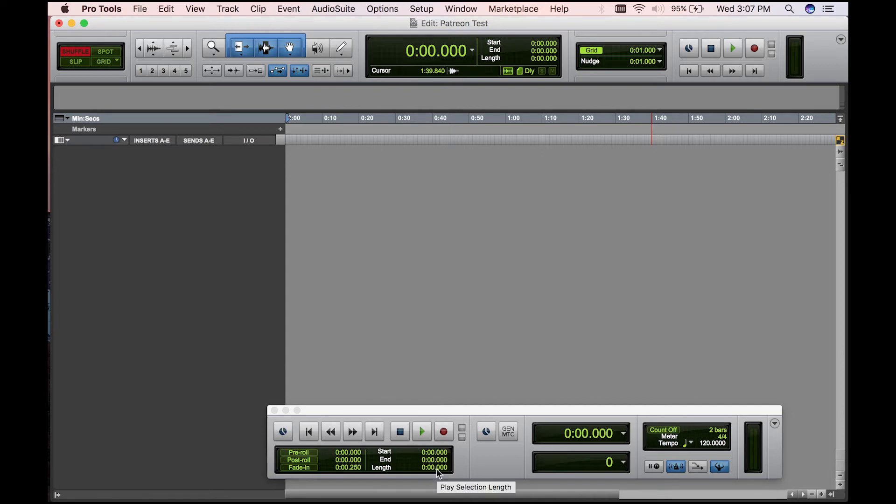
pyautogui.click(301, 452)
pyautogui.click(304, 455)
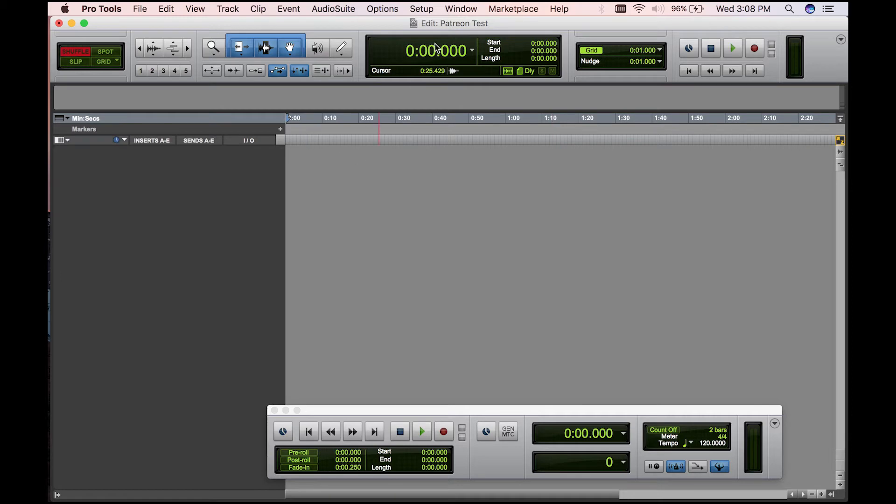
pyautogui.click(457, 9)
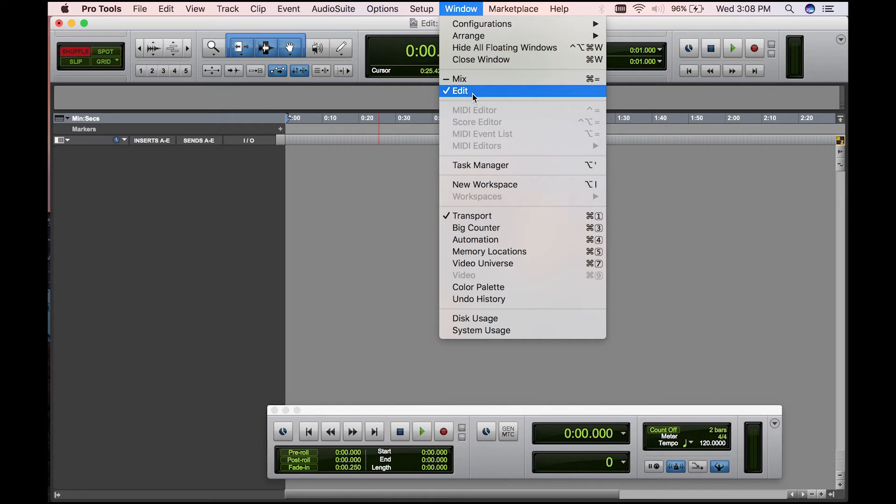
pyautogui.click(360, 204)
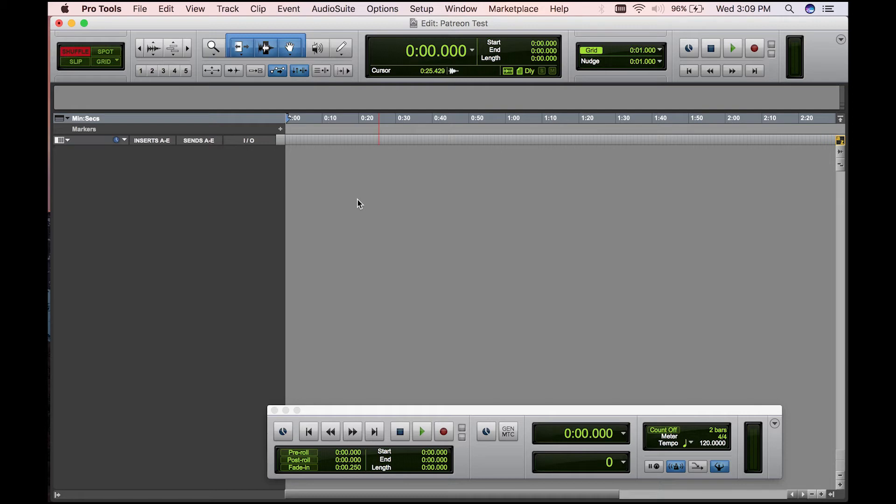
# - Open the Playback Engine settings and review the available audio devices and H/W buffer sizes
pyautogui.click(422, 9)
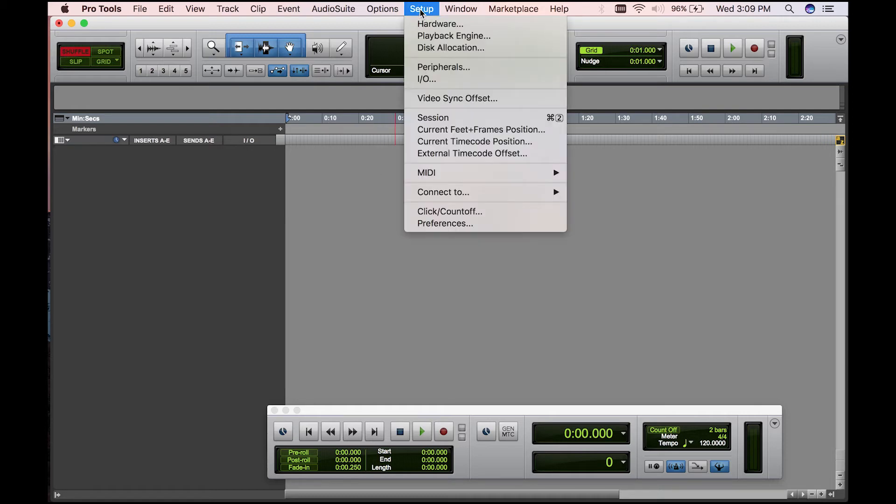
pyautogui.click(426, 38)
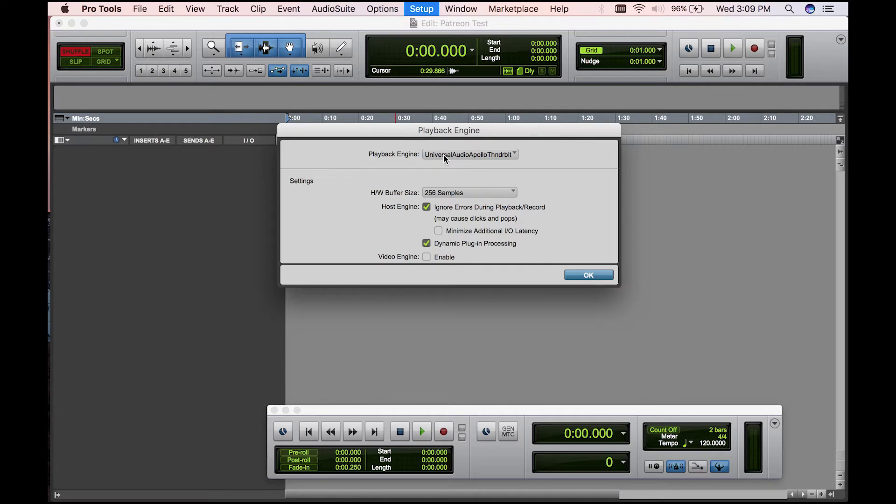
pyautogui.click(509, 157)
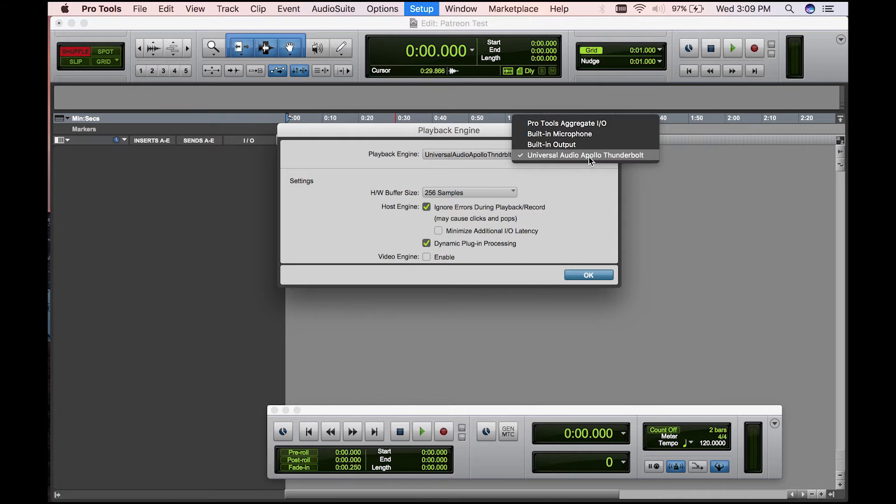
pyautogui.click(586, 180)
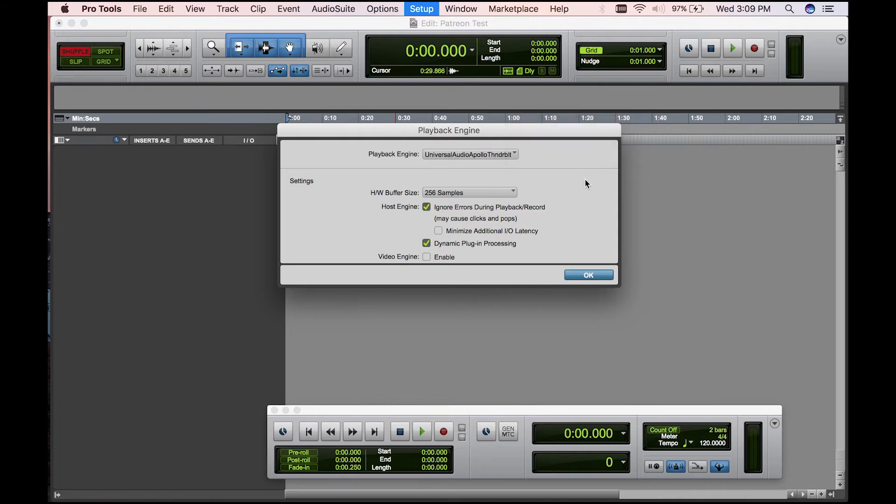
pyautogui.click(513, 193)
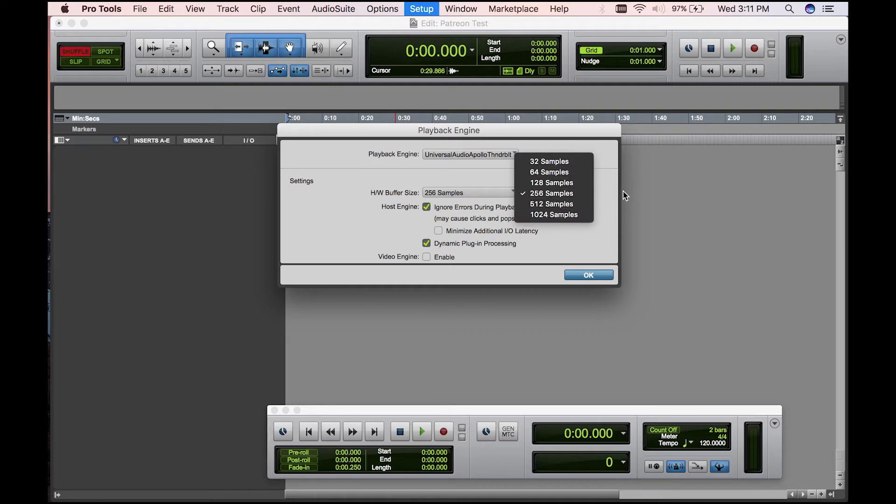
pyautogui.click(606, 194)
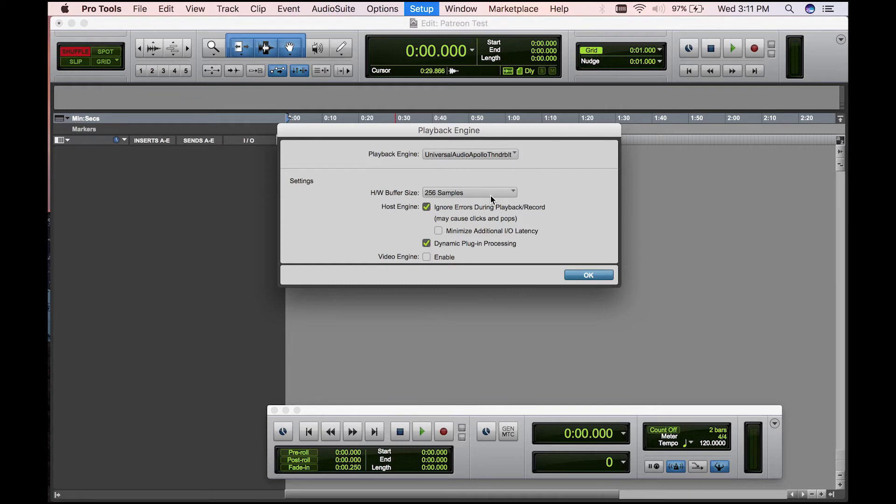
pyautogui.click(596, 276)
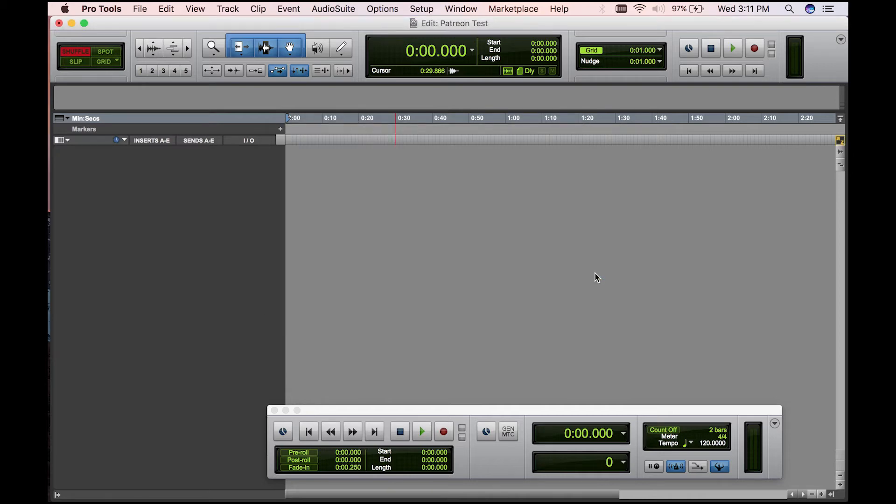
# - Open the I/O Setup, examine its Input, Output and Bus path assignments, and close it with OK
pyautogui.click(427, 13)
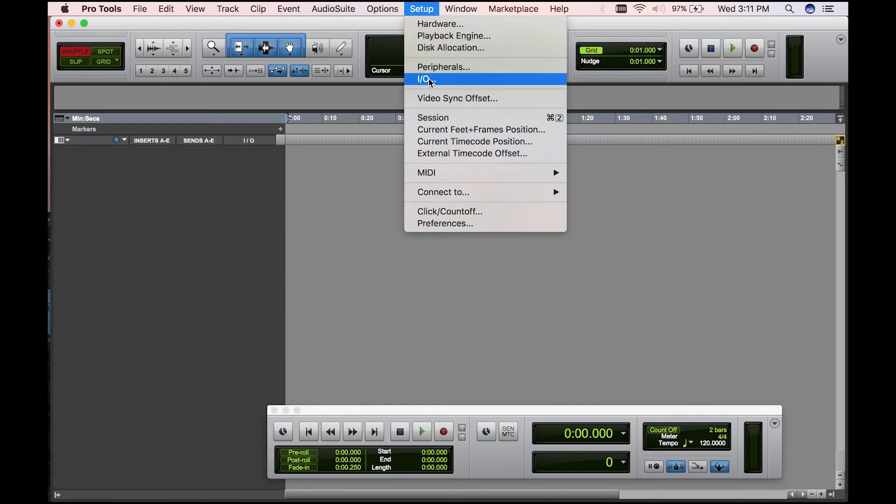
pyautogui.click(448, 83)
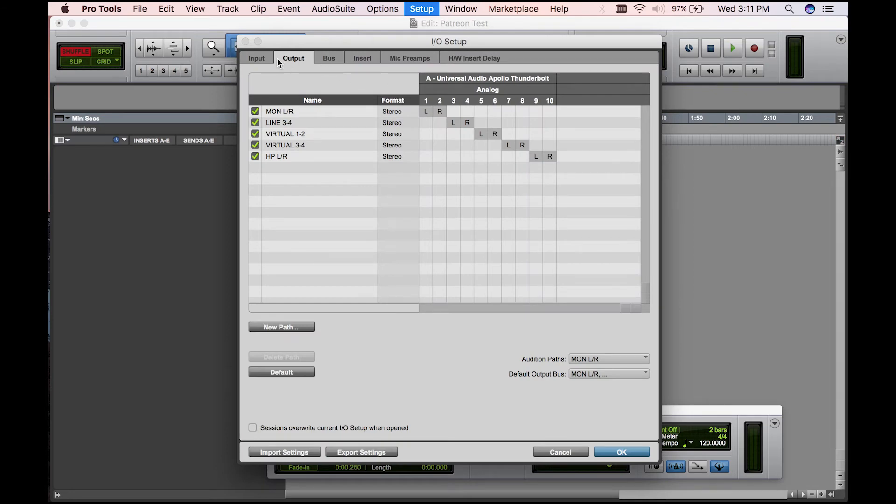
pyautogui.click(258, 59)
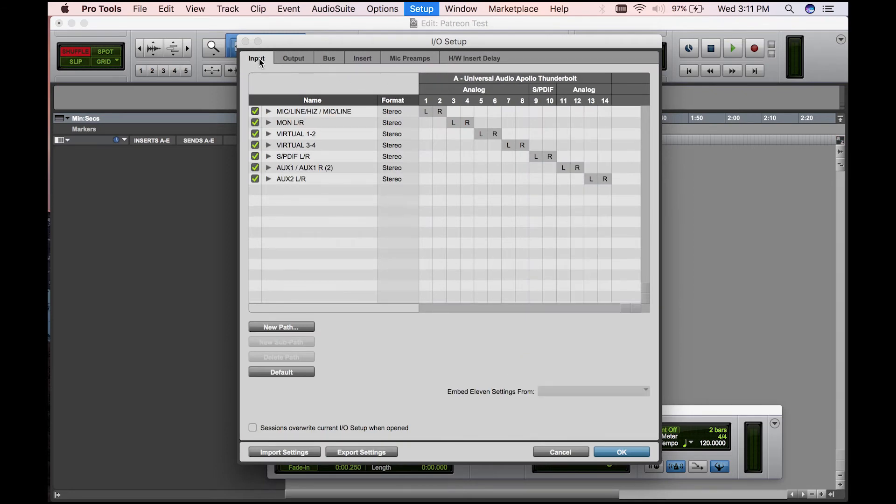
pyautogui.click(298, 60)
pyautogui.click(334, 57)
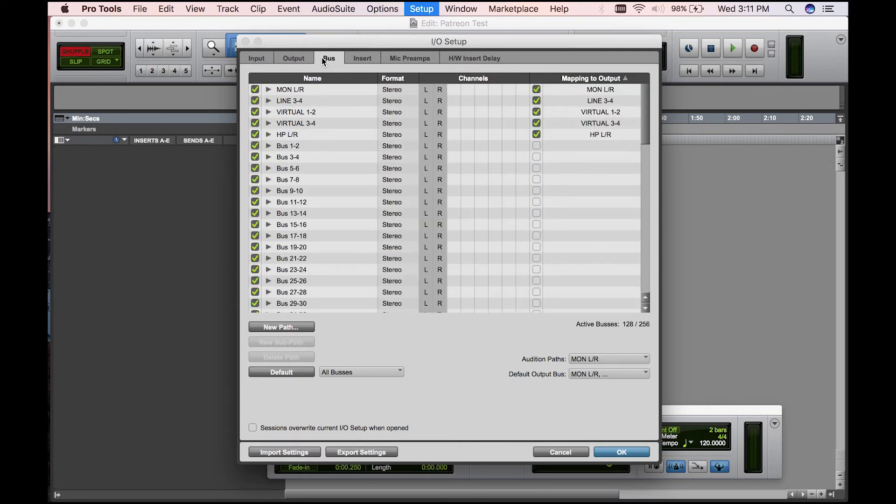
pyautogui.click(261, 62)
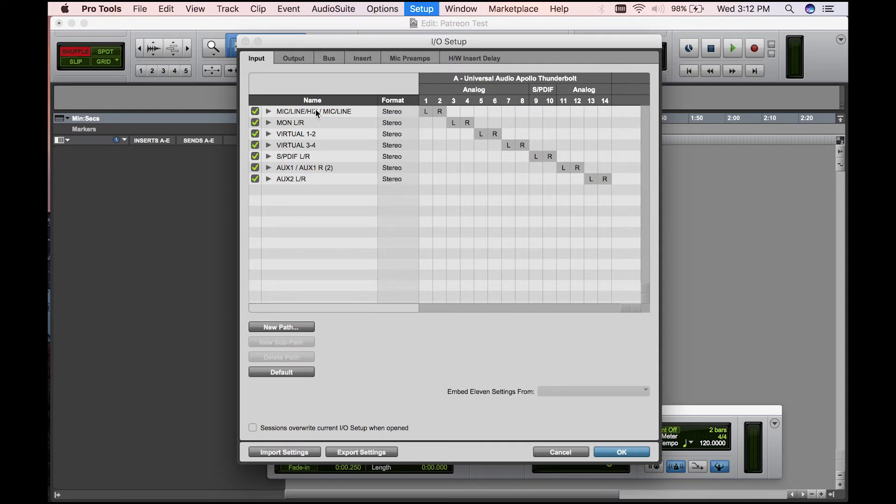
pyautogui.click(290, 60)
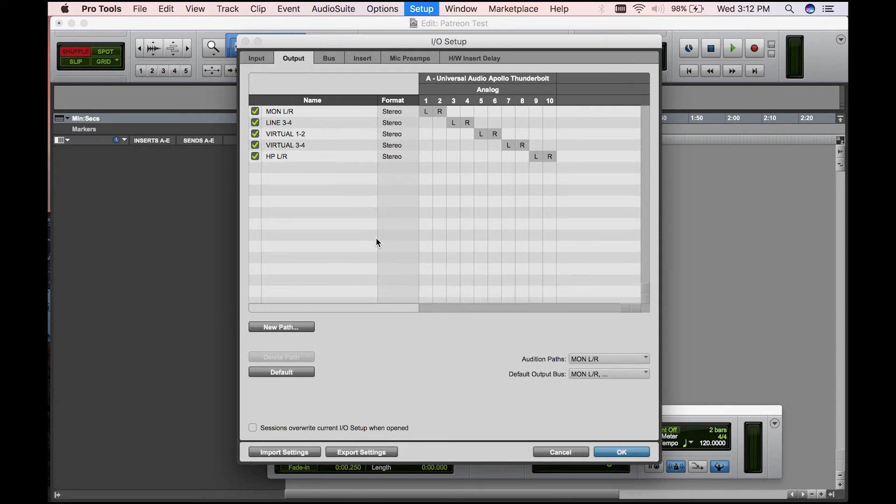
pyautogui.click(255, 60)
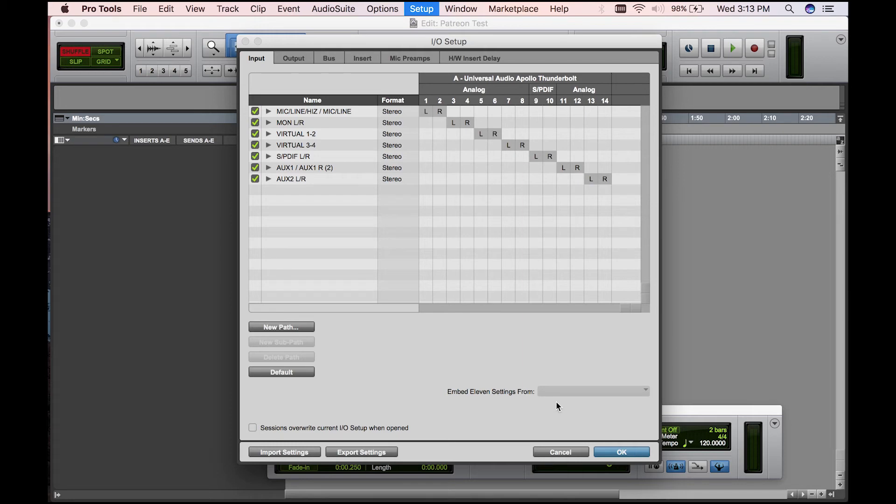
pyautogui.click(622, 452)
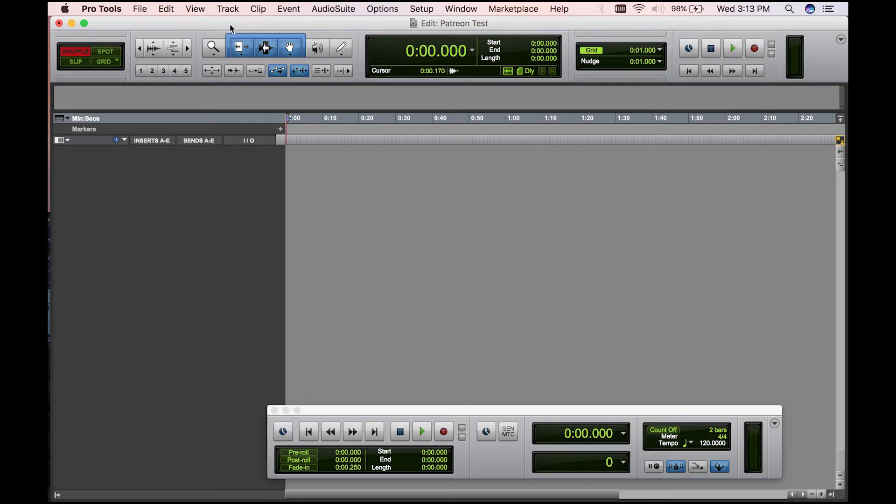
# - Start a new tracks request for 3 mono audio tracks in Samples
pyautogui.click(226, 9)
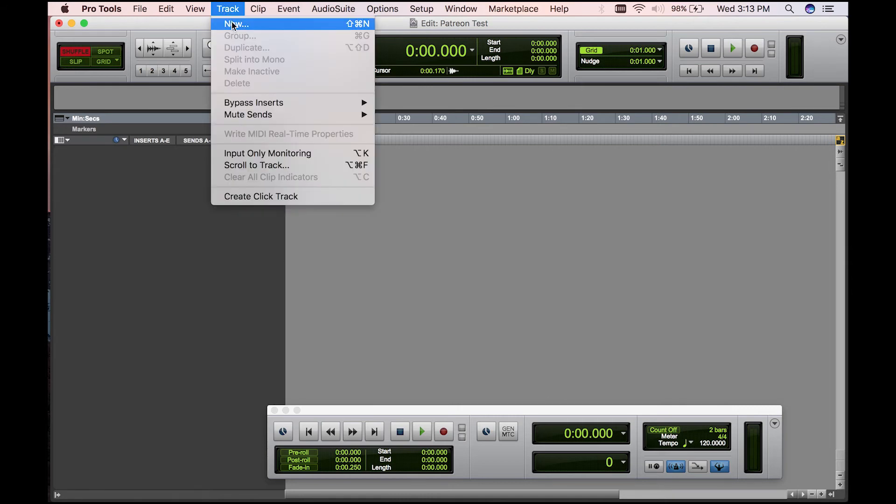
pyautogui.click(233, 24)
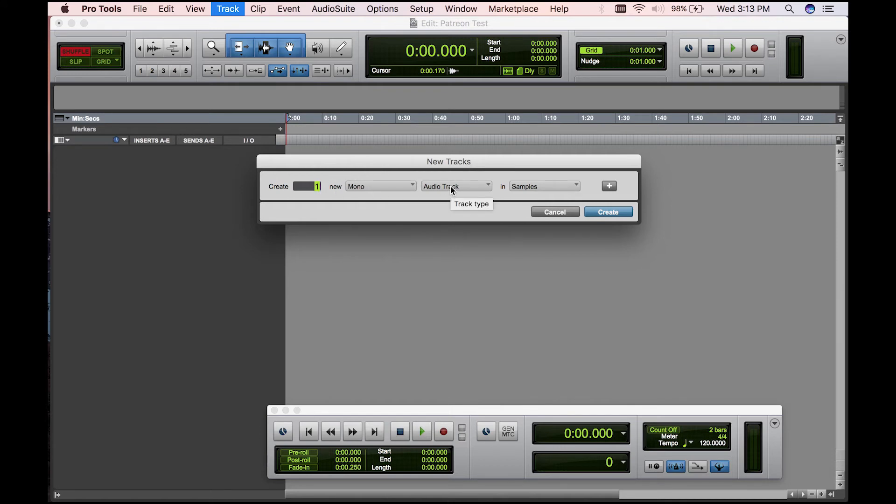
pyautogui.click(410, 189)
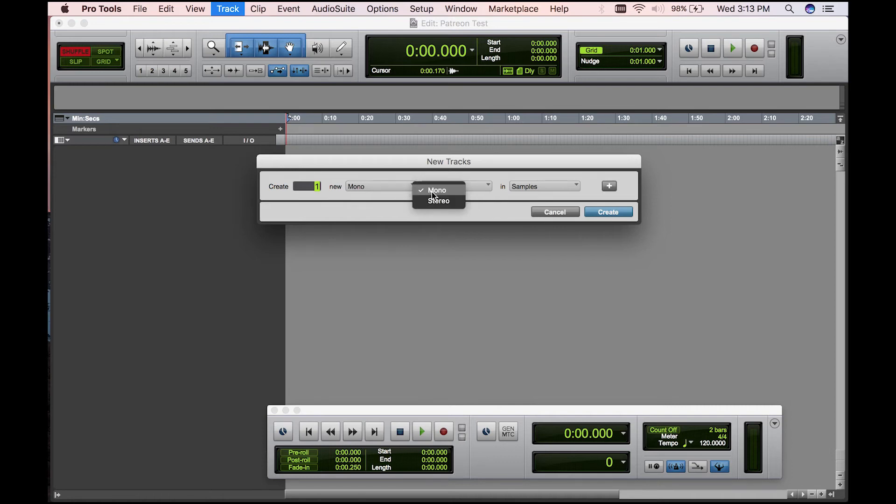
pyautogui.click(385, 187)
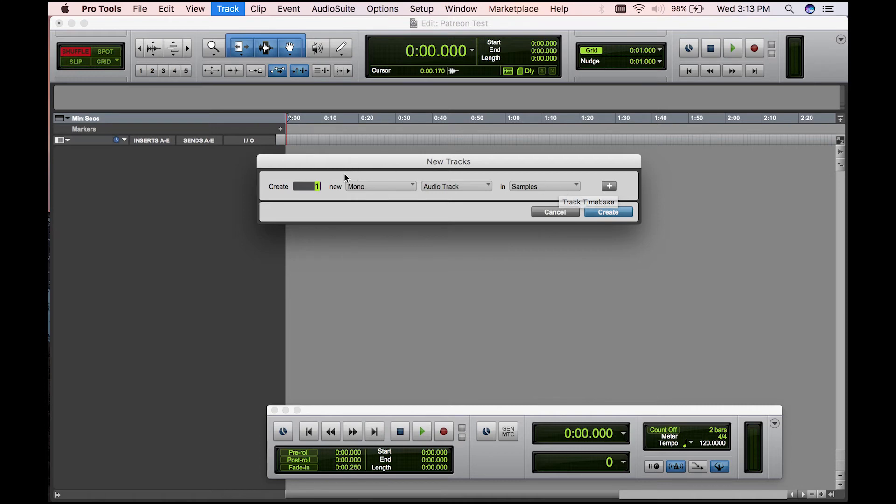
pyautogui.write('3')
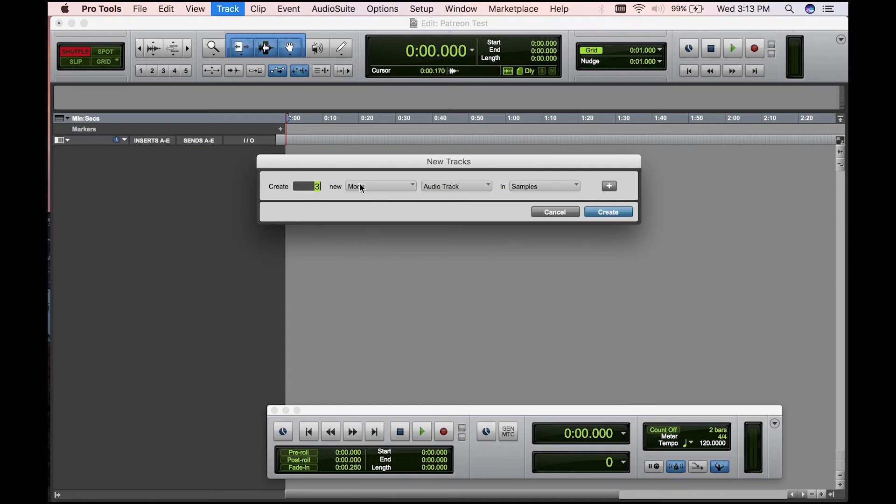
# - Add a second row for one stereo Master Fader to the new tracks request and create all the tracks
pyautogui.click(609, 187)
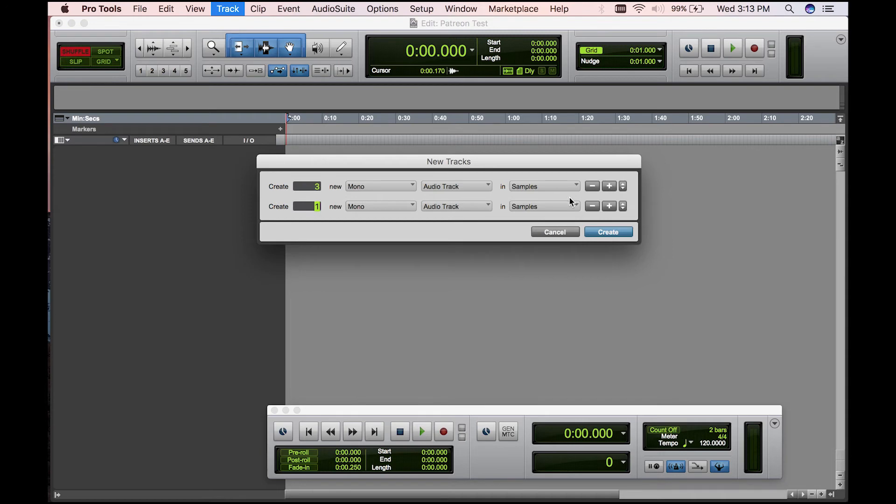
pyautogui.click(395, 209)
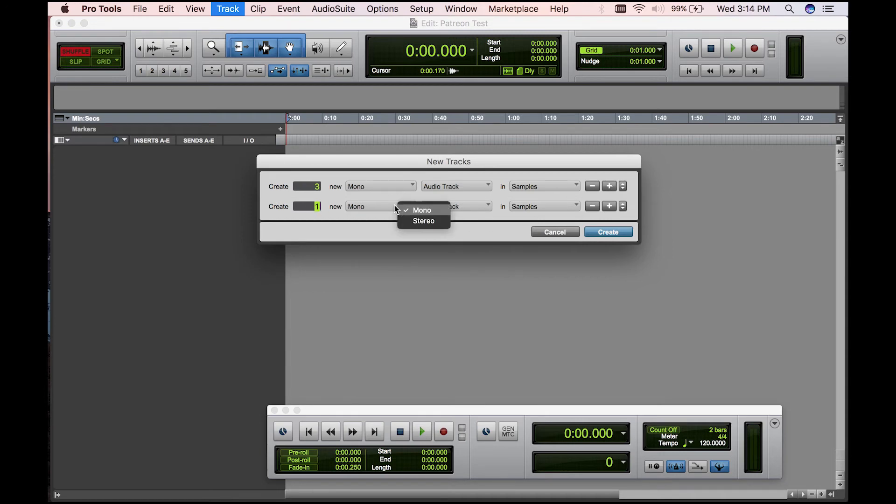
pyautogui.click(413, 221)
pyautogui.click(486, 208)
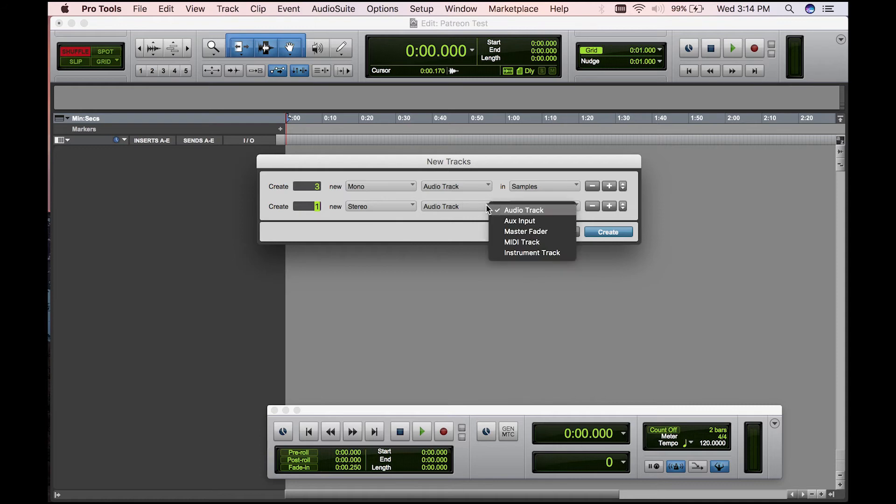
pyautogui.click(537, 232)
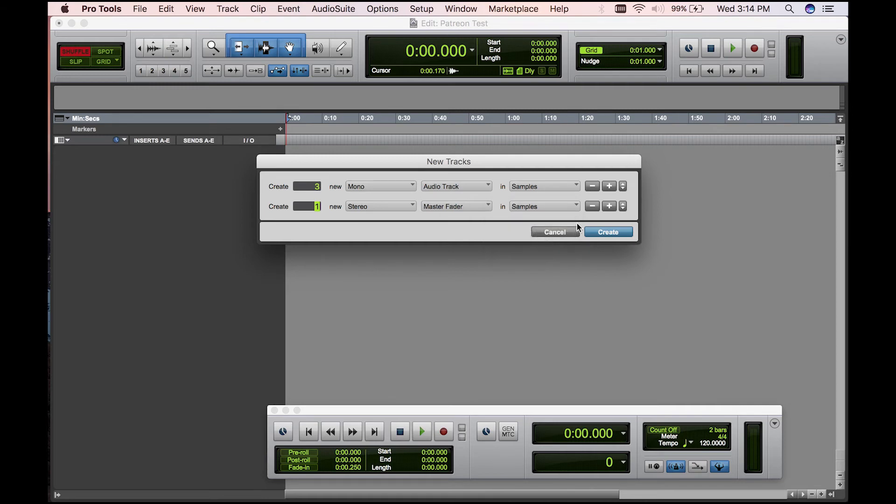
pyautogui.click(613, 233)
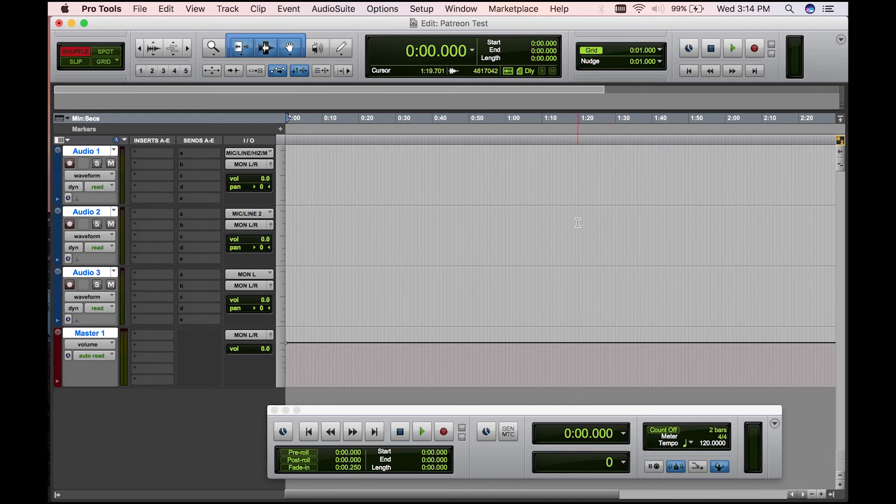
# - Select the three audio tracks and the master track one by one, and mute and reselect Audio 1
pyautogui.click(98, 154)
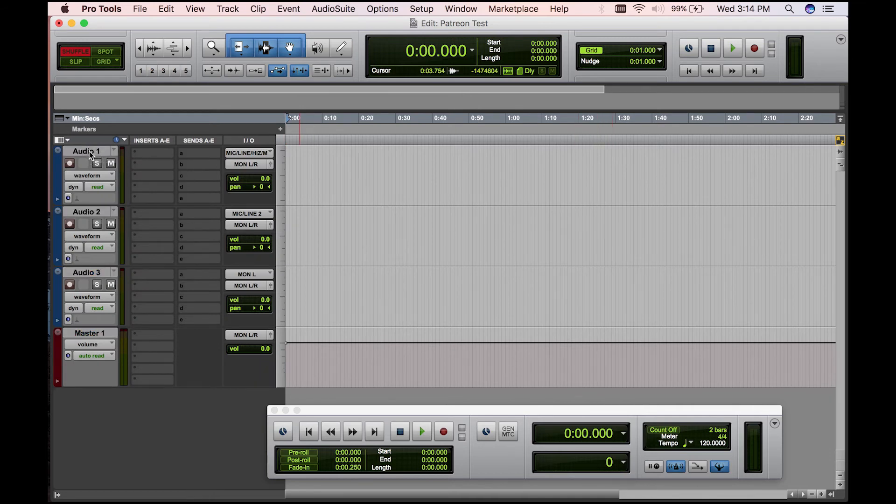
pyautogui.click(96, 152)
pyautogui.click(92, 215)
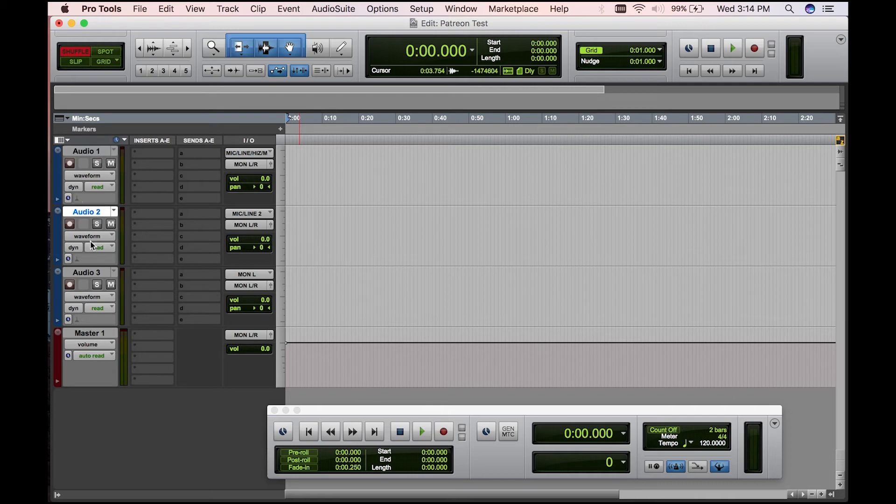
pyautogui.click(93, 274)
pyautogui.click(93, 334)
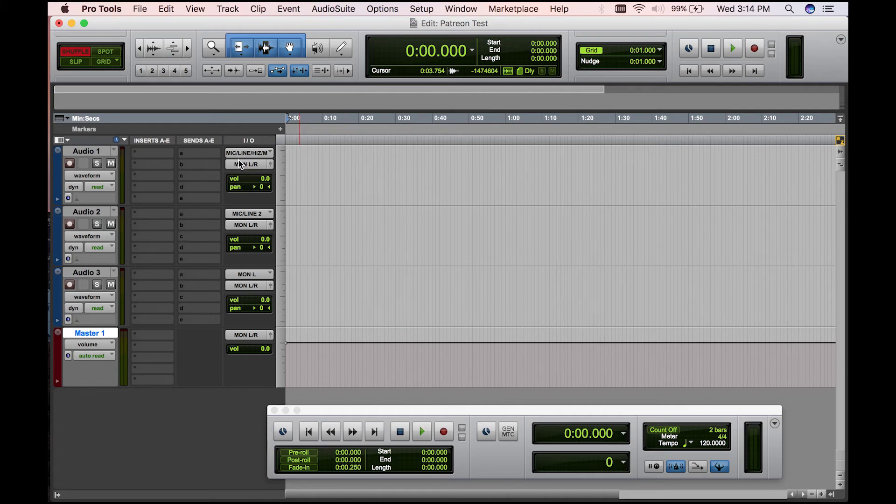
pyautogui.click(111, 164)
pyautogui.click(81, 151)
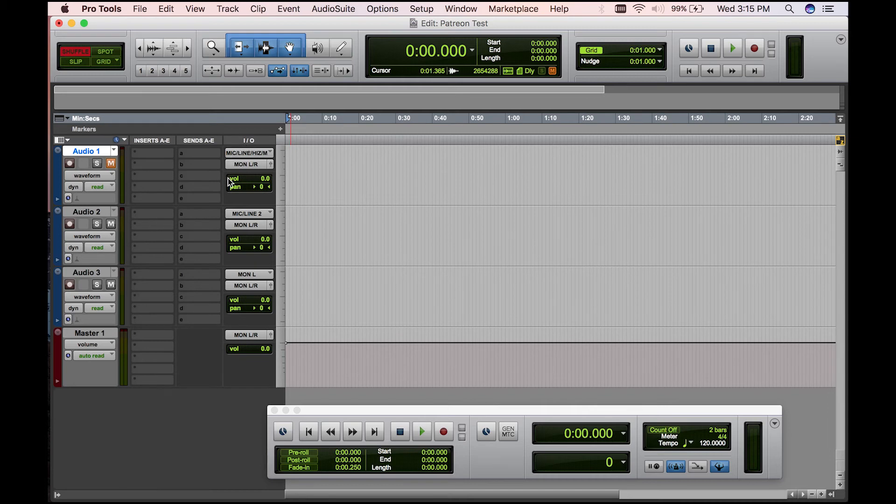
pyautogui.click(227, 8)
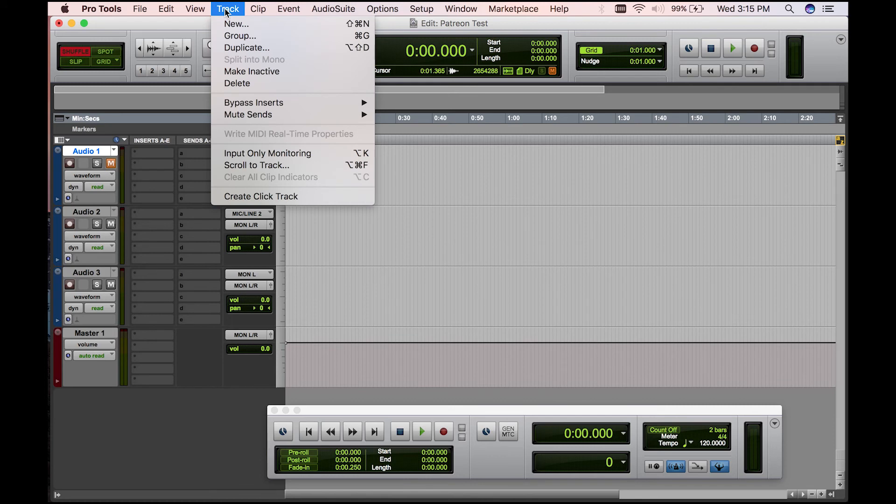
pyautogui.moveTo(200, 11)
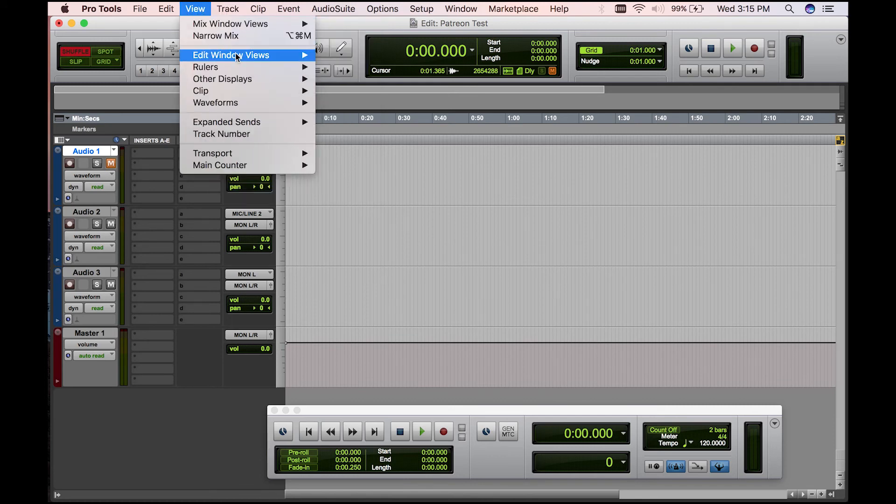
pyautogui.moveTo(246, 56)
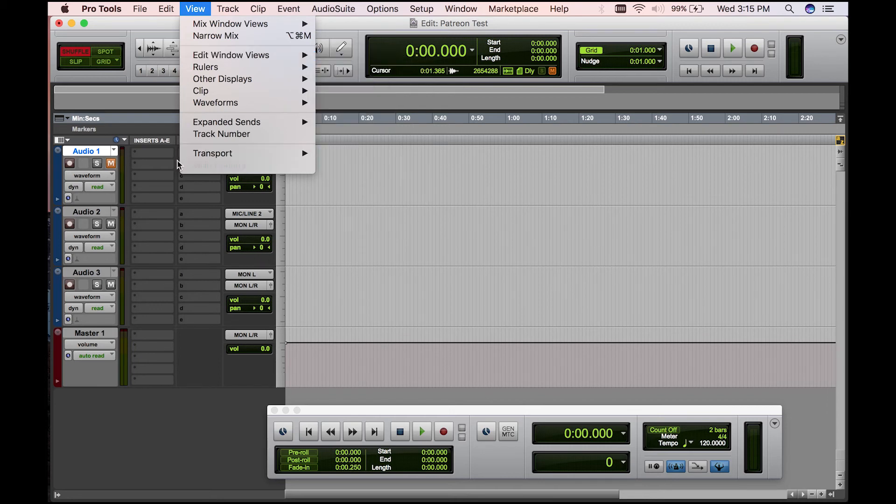
pyautogui.click(146, 21)
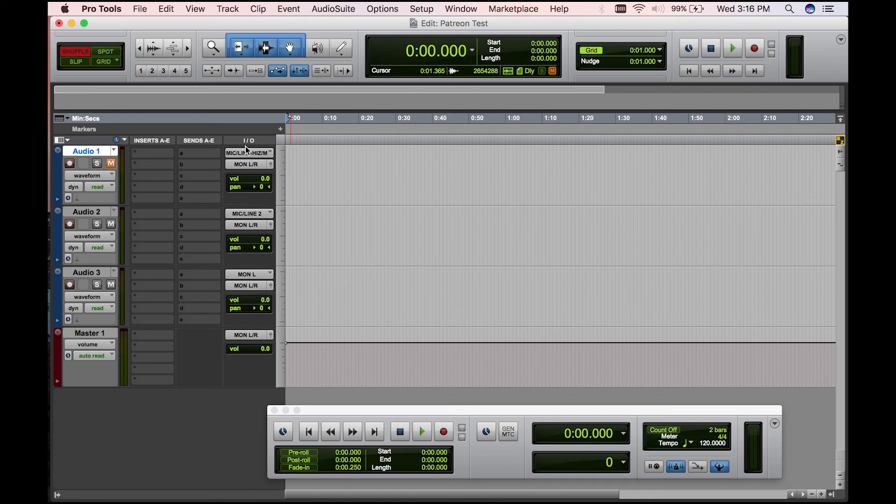
# - Assign the interface input MIC/LINE/HIZ / MIC/LINE.L (Mono) to Audio 1 and record-enable the track
pyautogui.click(271, 154)
pyautogui.moveTo(305, 154)
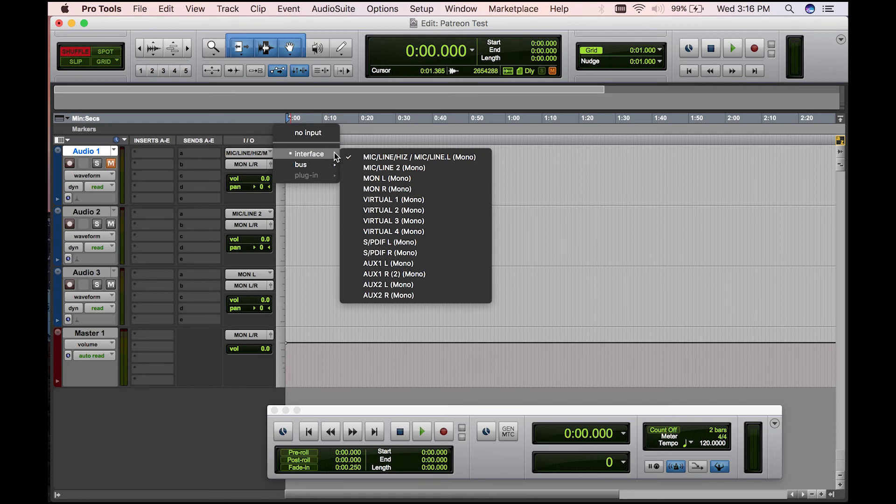
pyautogui.click(423, 159)
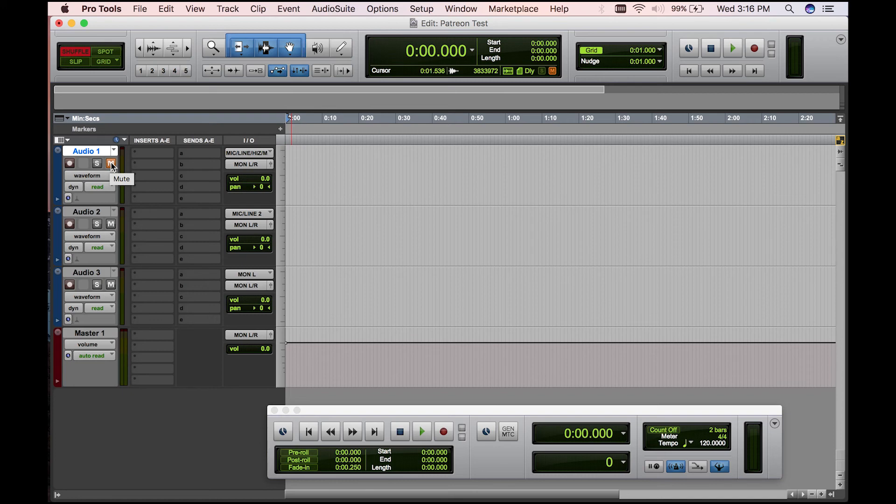
pyautogui.click(70, 167)
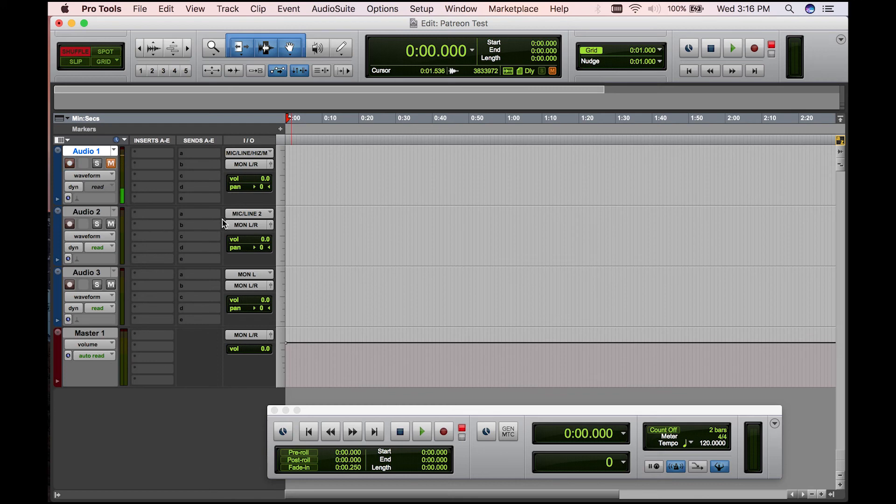
# - Review the interface inputs available for Audio 2 without choosing another one
pyautogui.click(259, 217)
pyautogui.moveTo(277, 215)
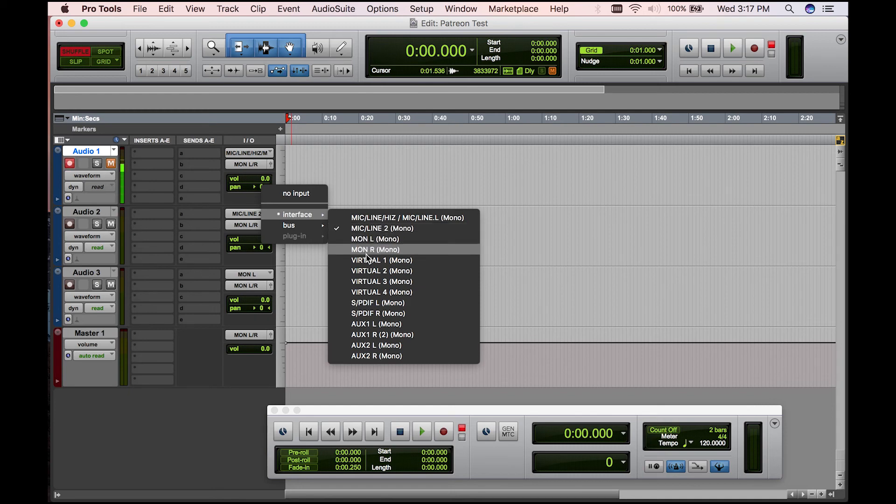
pyautogui.click(129, 216)
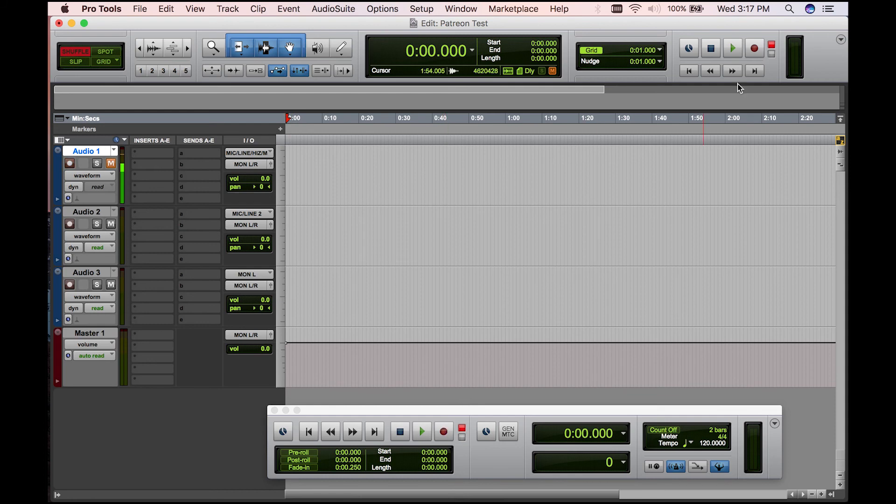
# - Record a take of about 8.2 seconds on Audio 1 from the session start and select the recorded clip
pyautogui.click(444, 433)
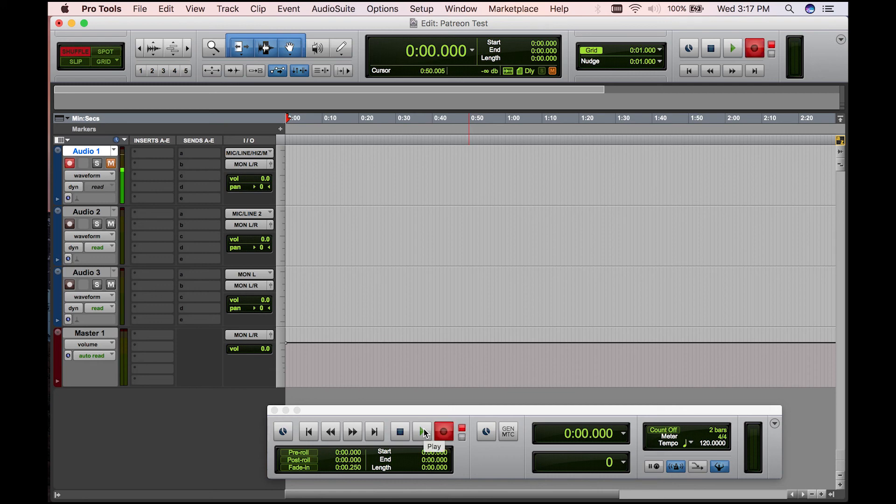
pyautogui.click(424, 429)
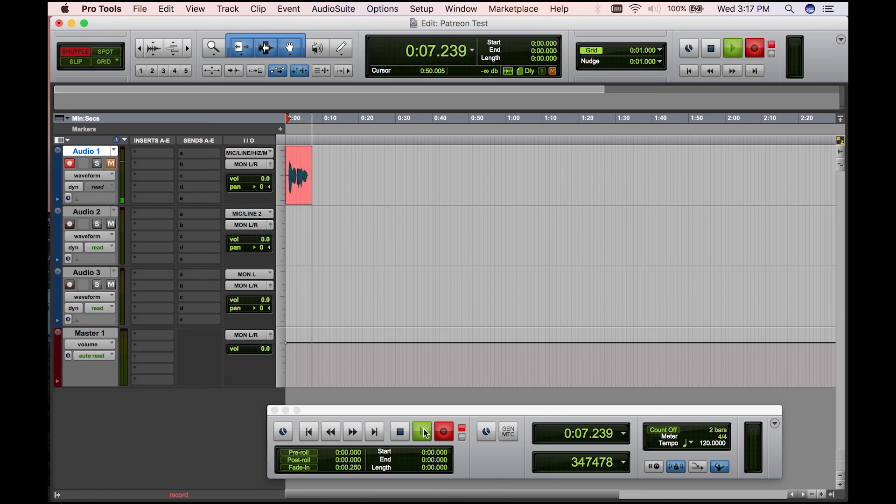
pyautogui.click(403, 432)
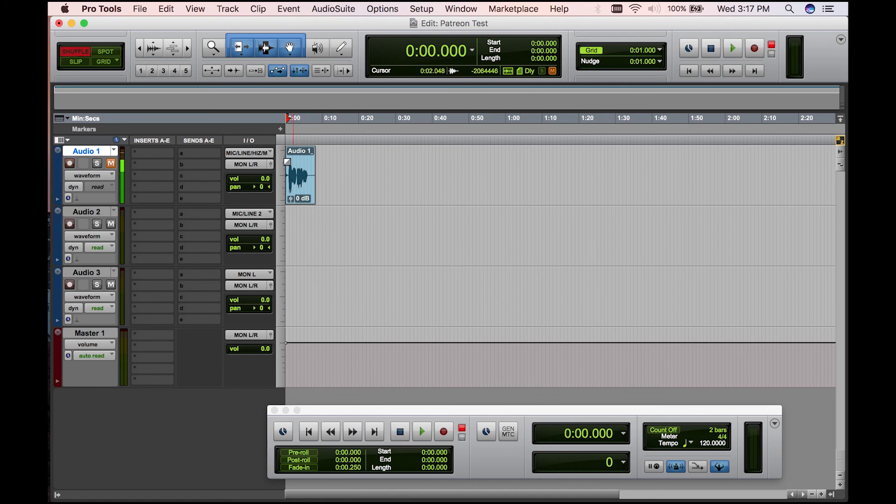
pyautogui.click(303, 186)
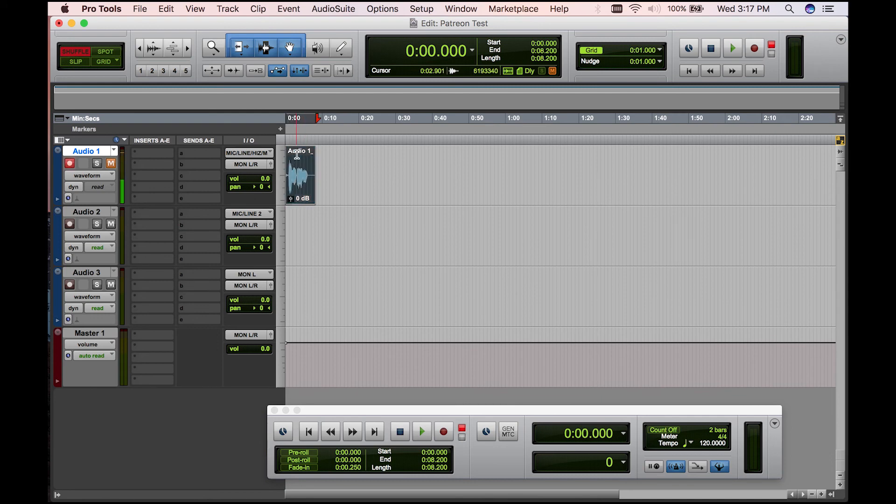
# - Disarm and unmute Audio 1, and play back its recorded take twice from the session start
pyautogui.click(70, 164)
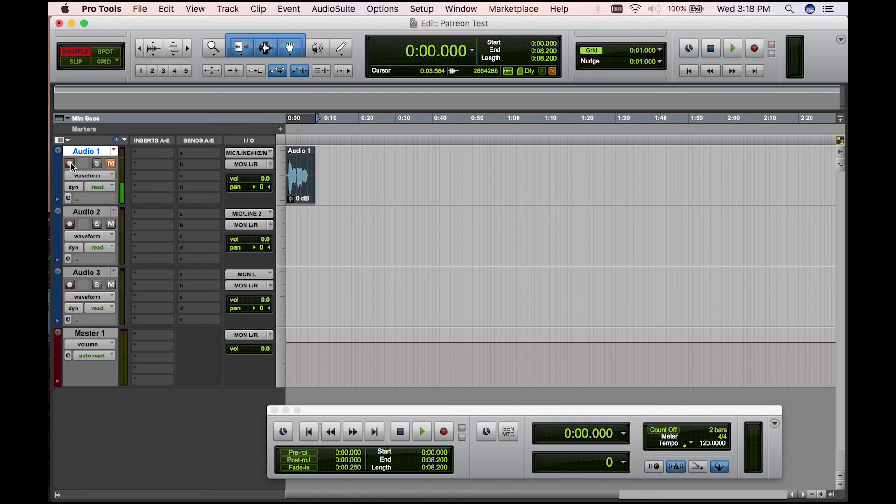
pyautogui.click(110, 164)
pyautogui.click(420, 434)
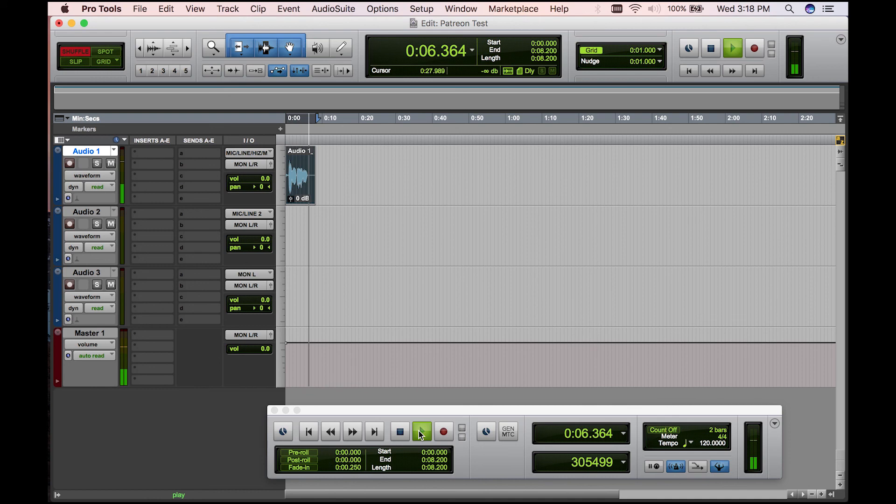
pyautogui.click(421, 435)
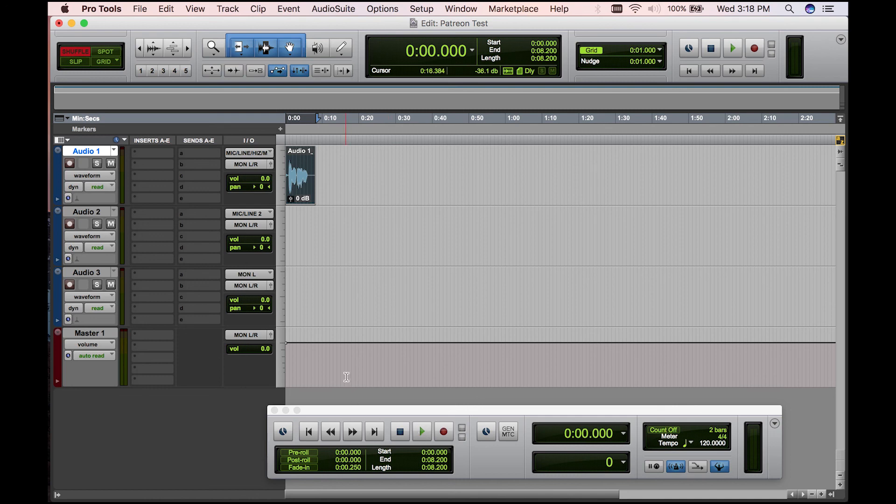
pyautogui.press('space')
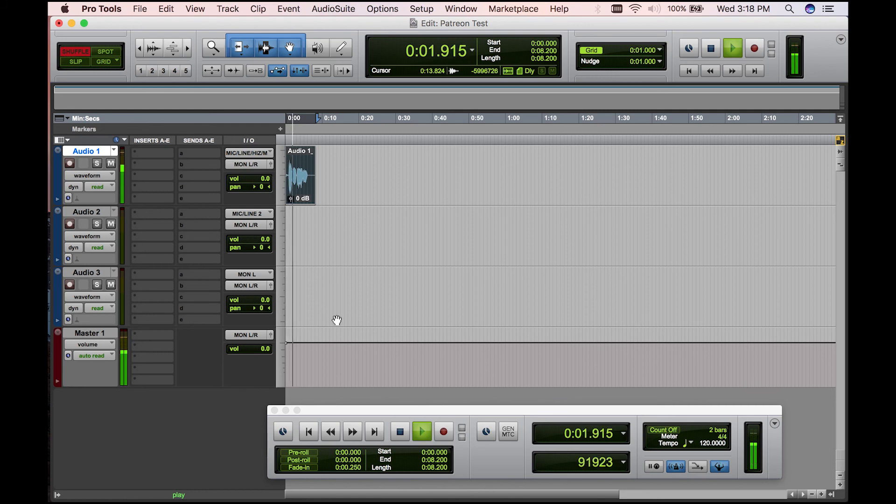
pyautogui.press('space')
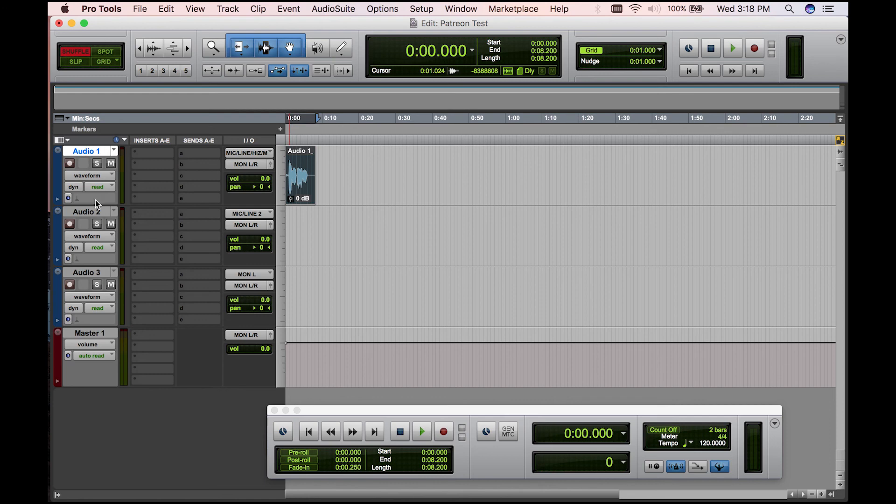
# - Mute Audio 1 and prepare Audio 2 for recording by arming it with the interface input MIC/LINE/HIZ / MIC/LINE.L (Mono)
pyautogui.click(110, 164)
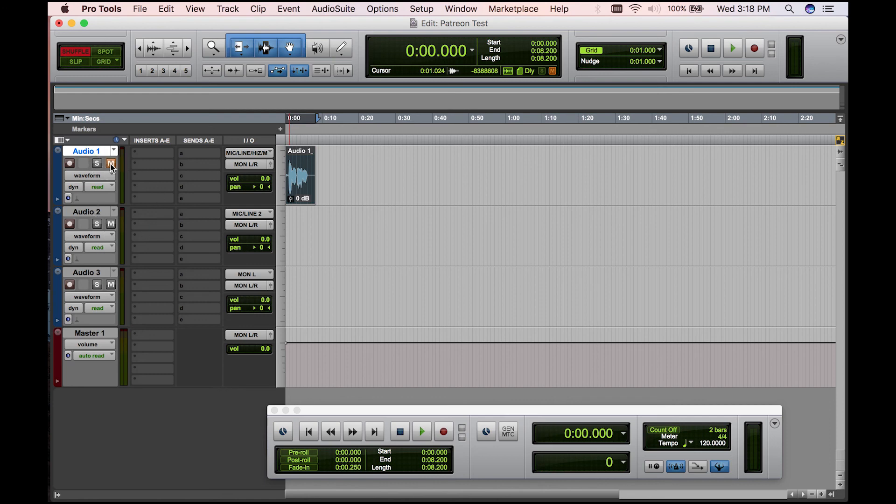
pyautogui.click(70, 226)
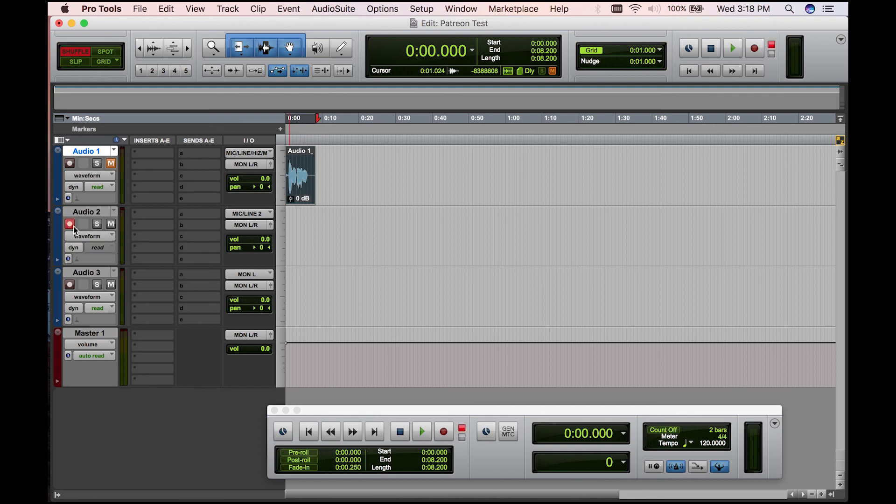
pyautogui.click(256, 214)
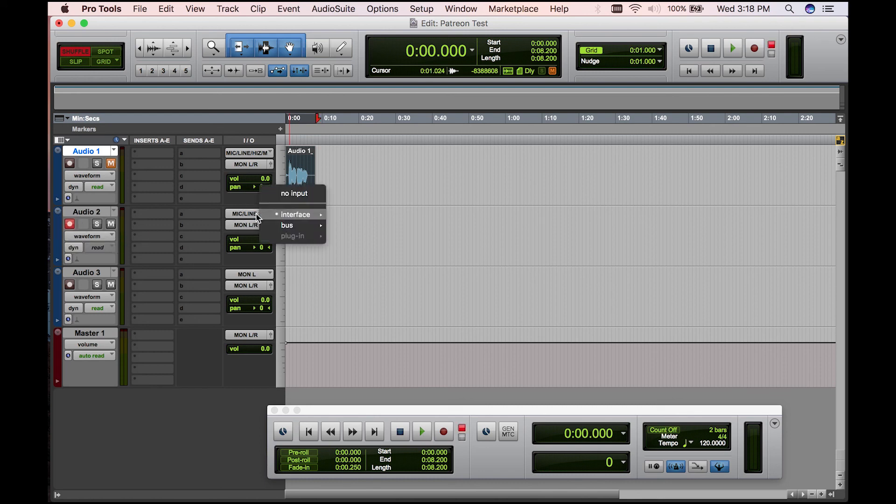
pyautogui.moveTo(306, 215)
pyautogui.click(377, 219)
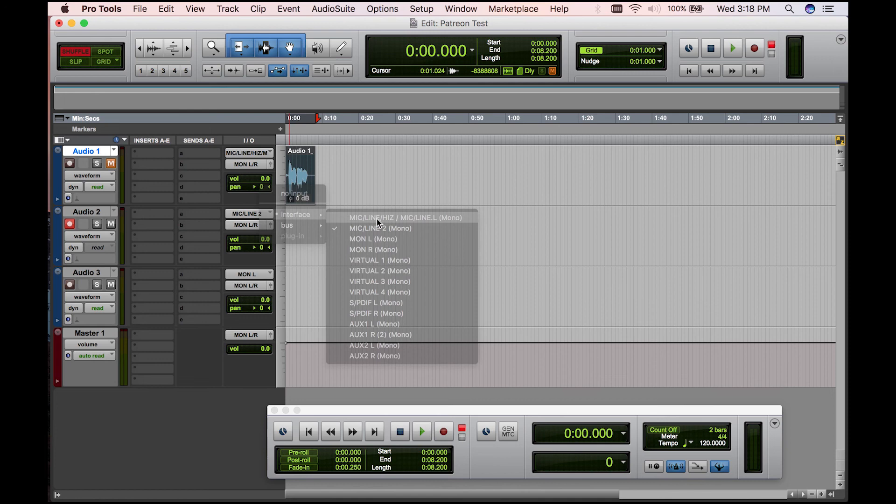
# - Mute Audio 2 and record a take of about 5 seconds on it from the session start
pyautogui.click(111, 225)
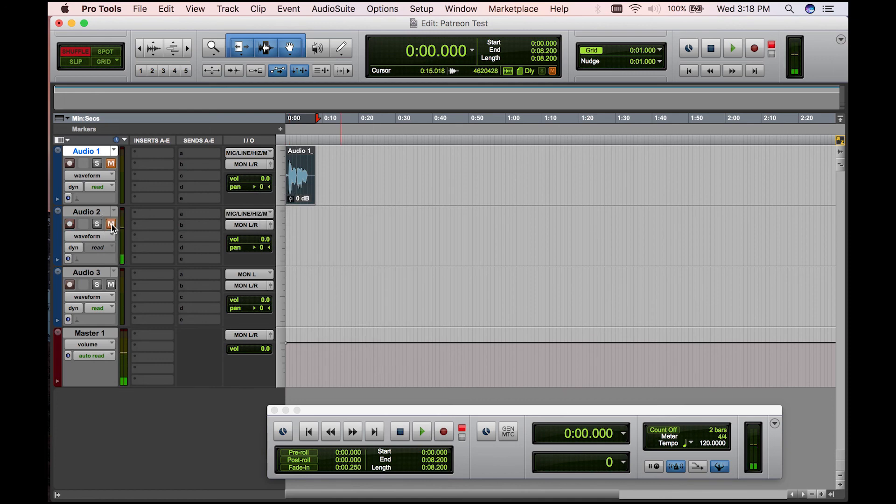
pyautogui.click(444, 433)
pyautogui.click(422, 433)
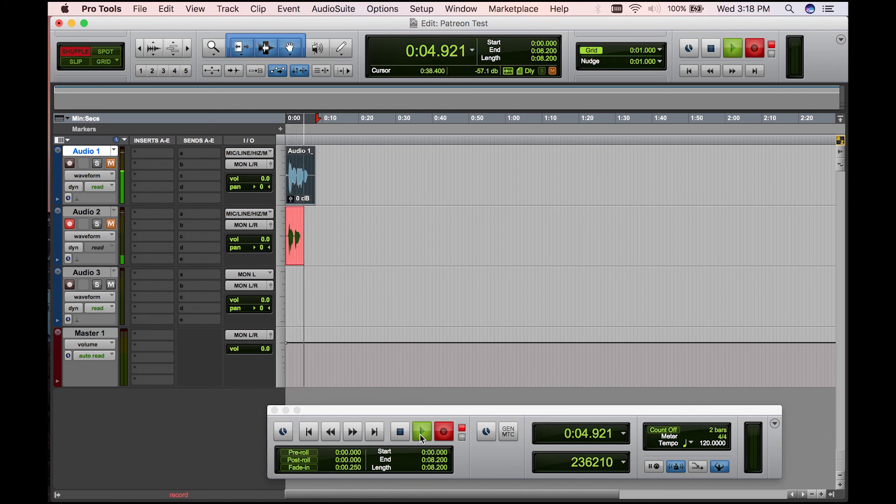
pyautogui.click(401, 432)
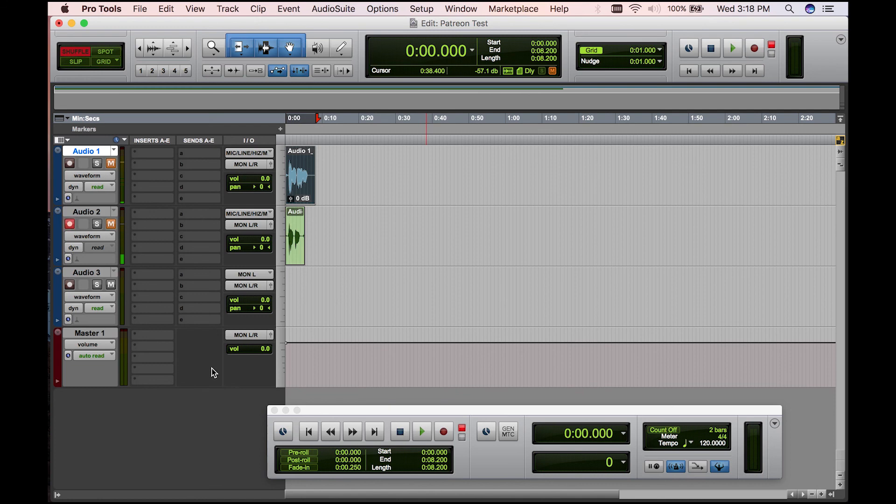
# - Disarm Audio 2 and play the session briefly with Audio 1 and Audio 2 still muted
pyautogui.click(70, 225)
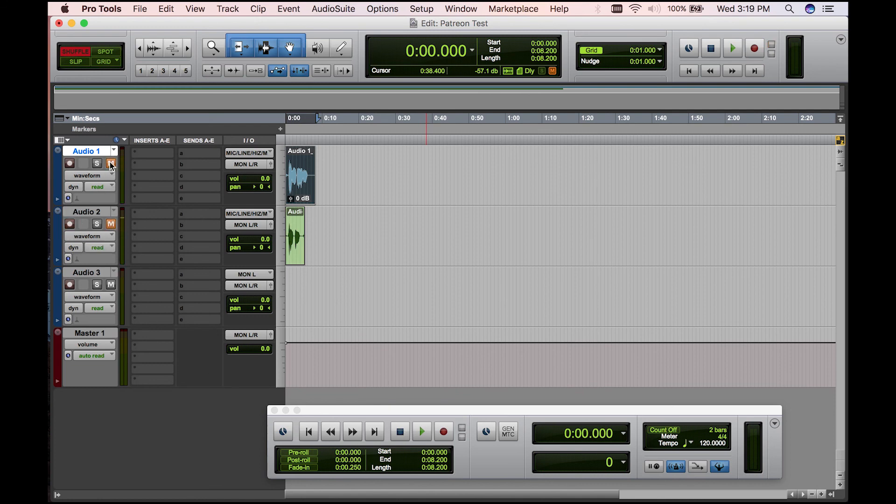
pyautogui.press('space')
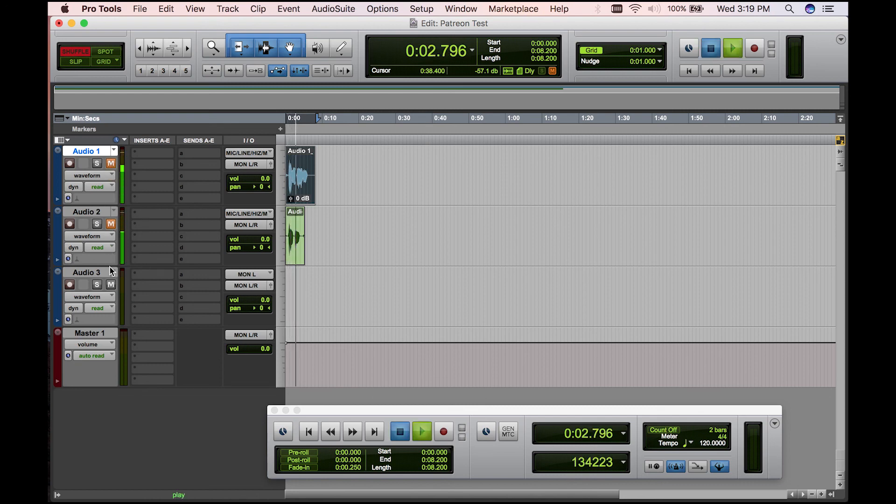
pyautogui.press('space')
# - Play back the takes on Audio 1 and Audio 2 together with both tracks unmuted, and mute both tracks again
pyautogui.click(111, 164)
pyautogui.press('space')
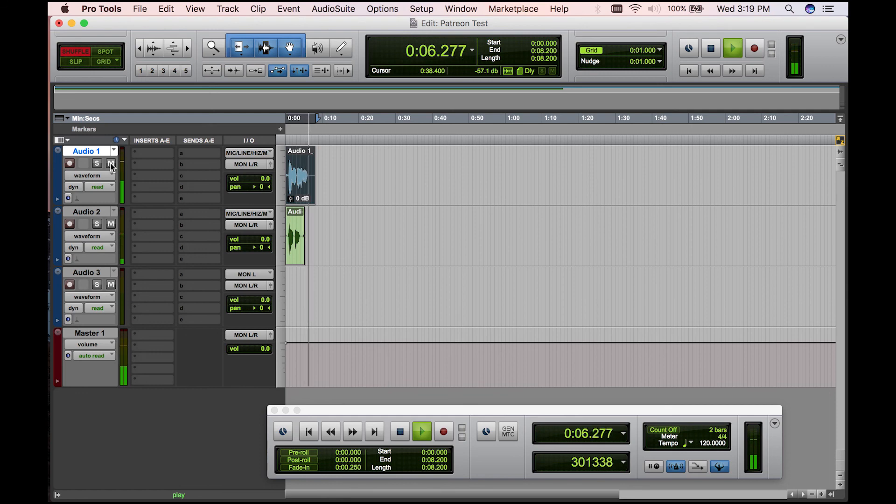
pyautogui.press('space')
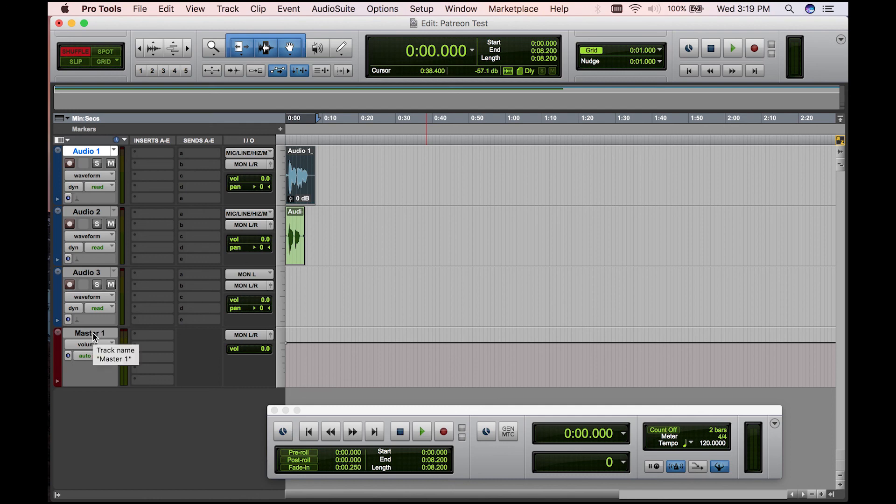
pyautogui.click(111, 224)
pyautogui.click(112, 163)
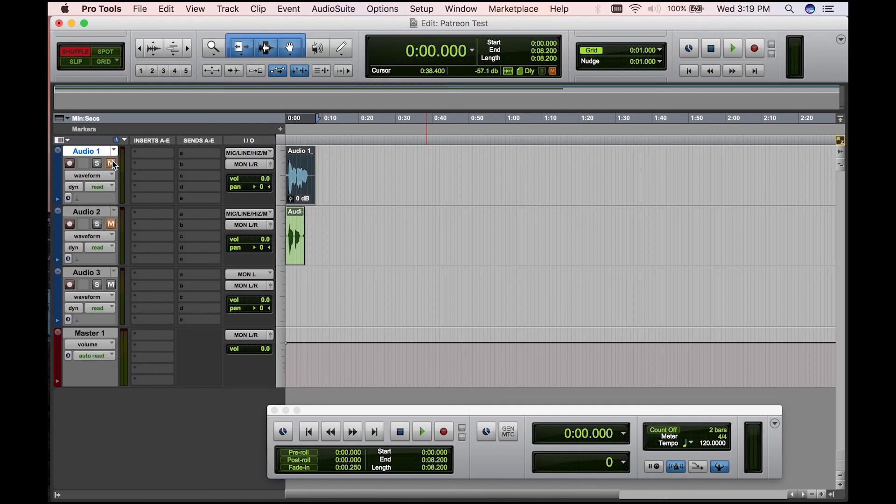